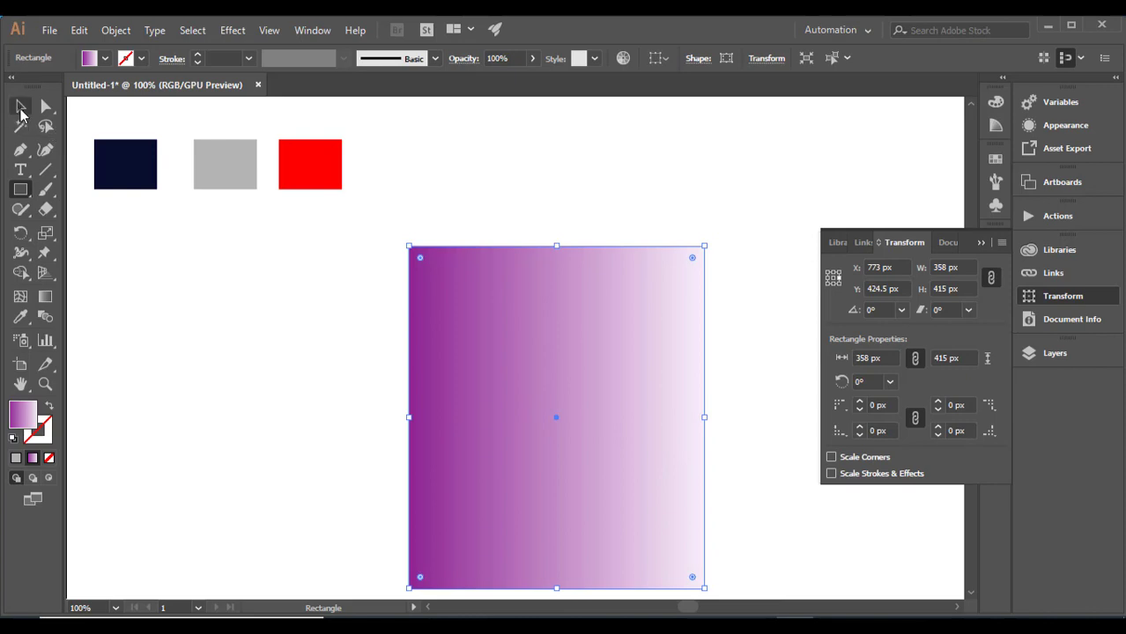
- Fill the large gradient rectangle with the dark navy colour sampled from the first swatch square
click(20, 107)
click(20, 318)
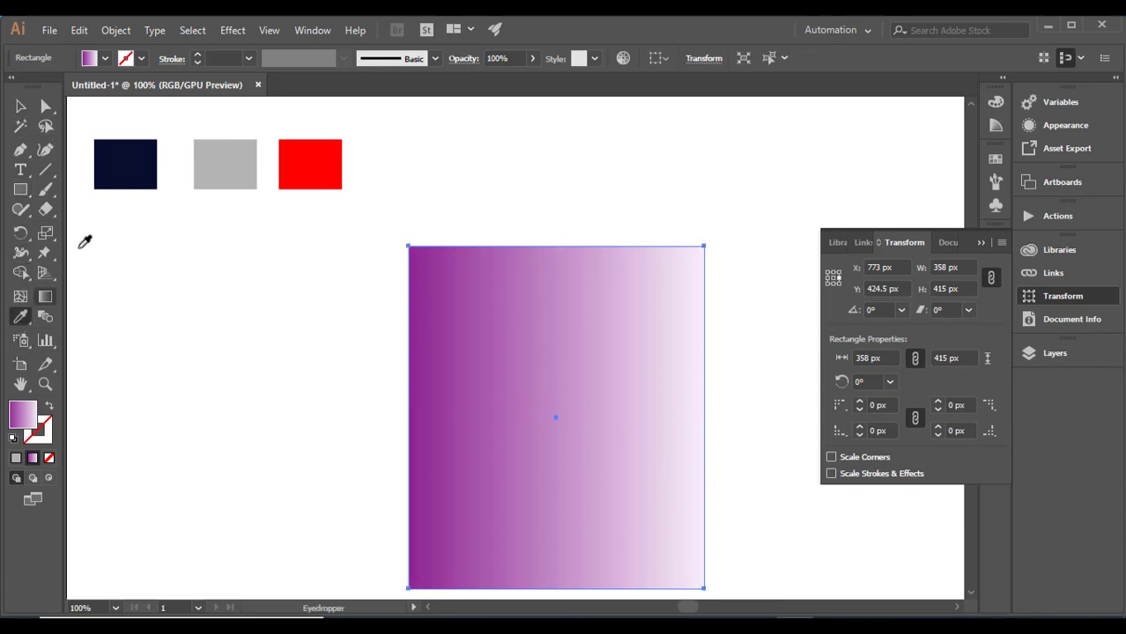
click(113, 166)
click(22, 109)
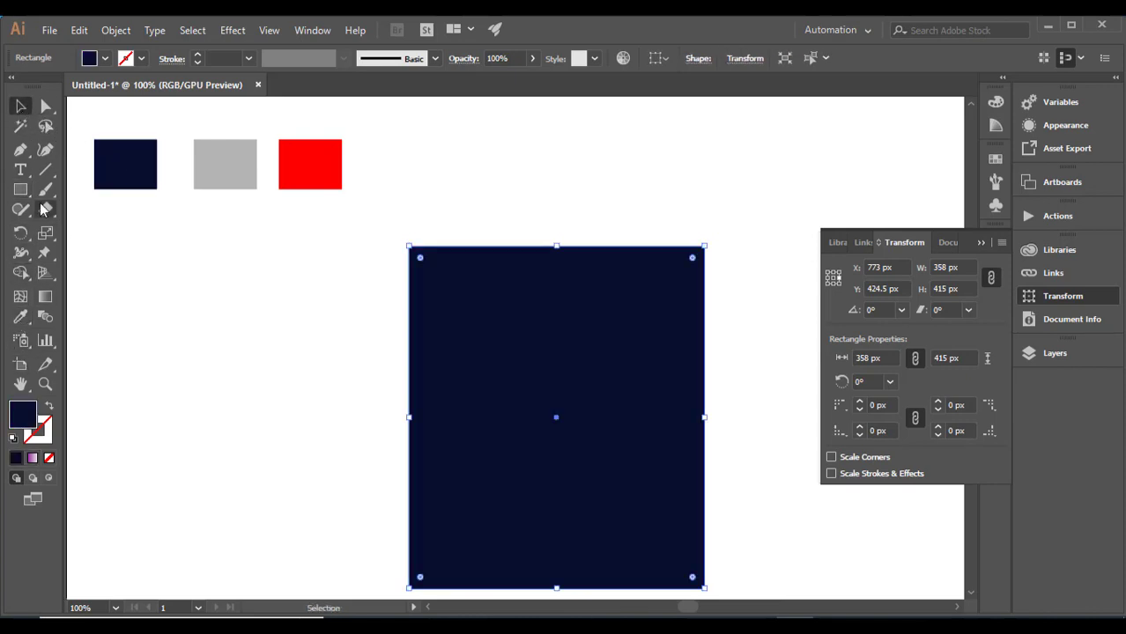
- Draw a display rectangle about 300 × 62 px near the top of the navy body and fill it with the sampled grey swatch
click(20, 189)
drag(440, 275, 688, 326)
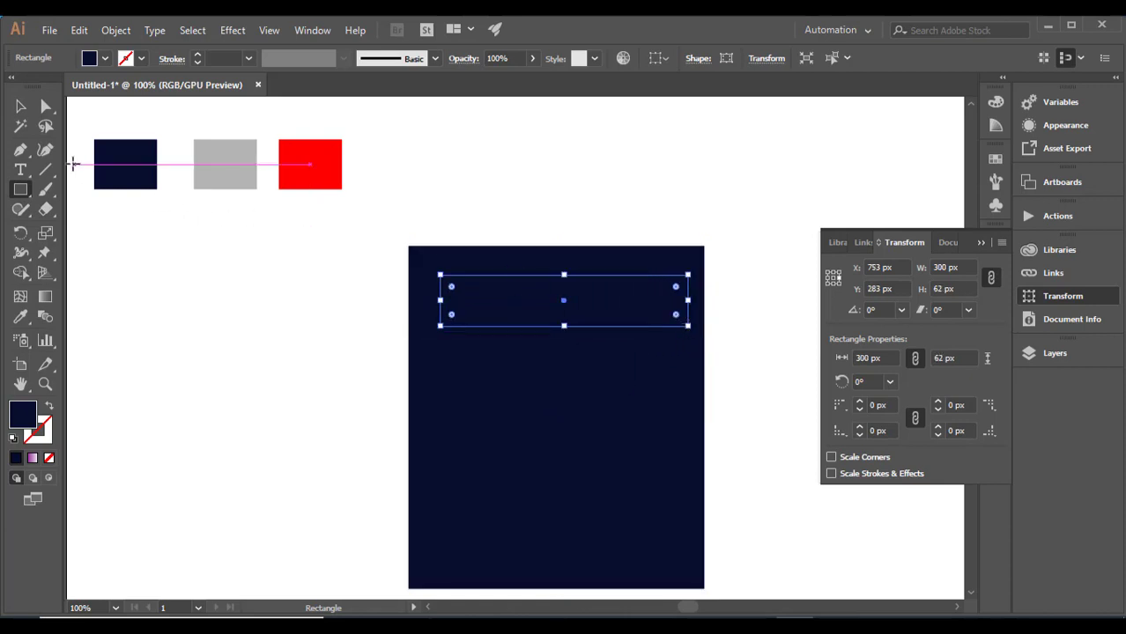
click(20, 105)
click(20, 316)
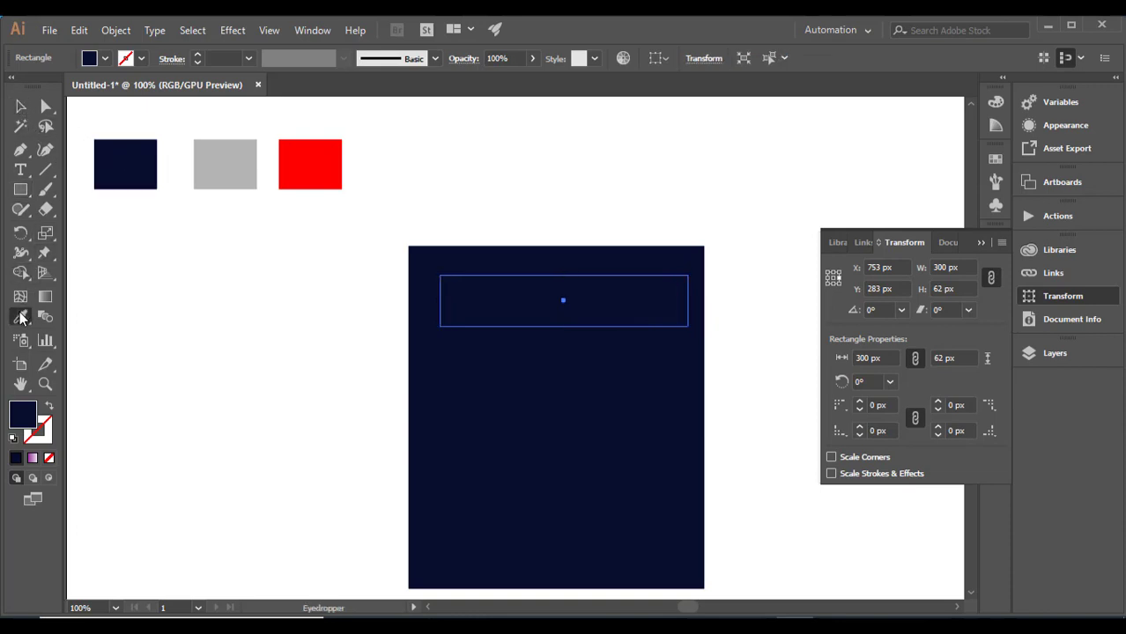
click(211, 173)
click(22, 113)
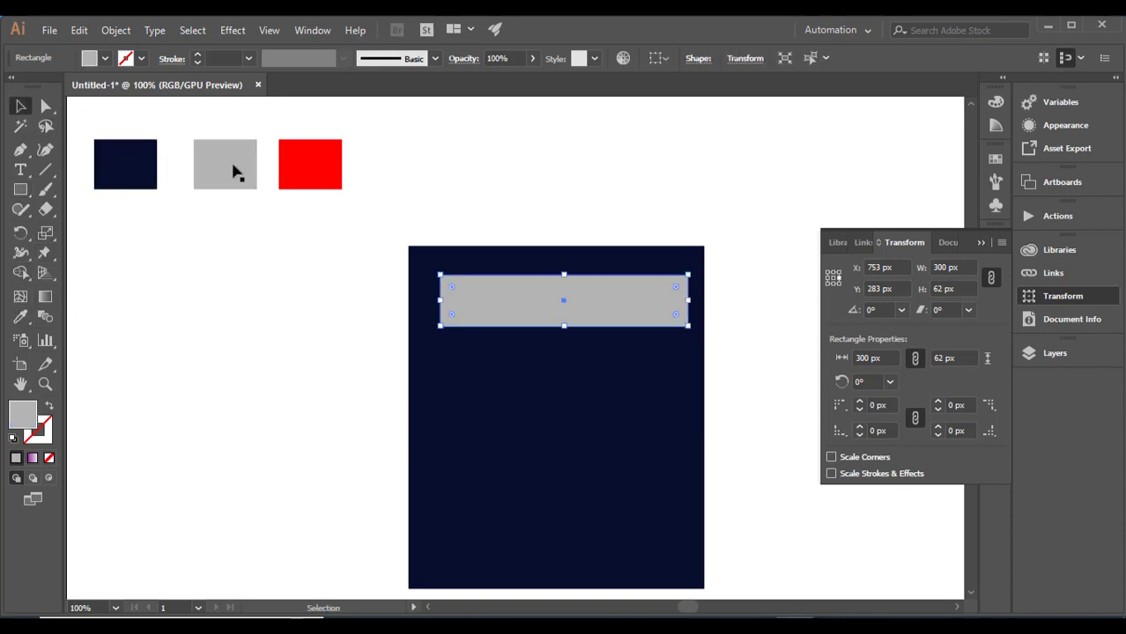
- Align the grey display rectangle and the navy body on their horizontal centres
drag(454, 184, 665, 284)
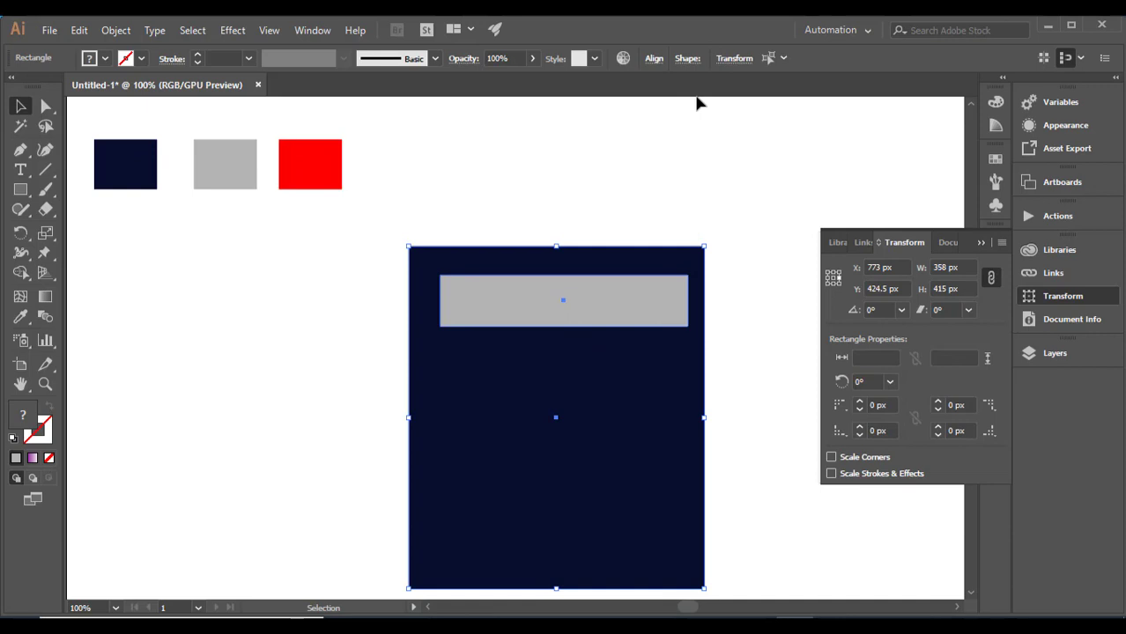
click(651, 59)
click(521, 103)
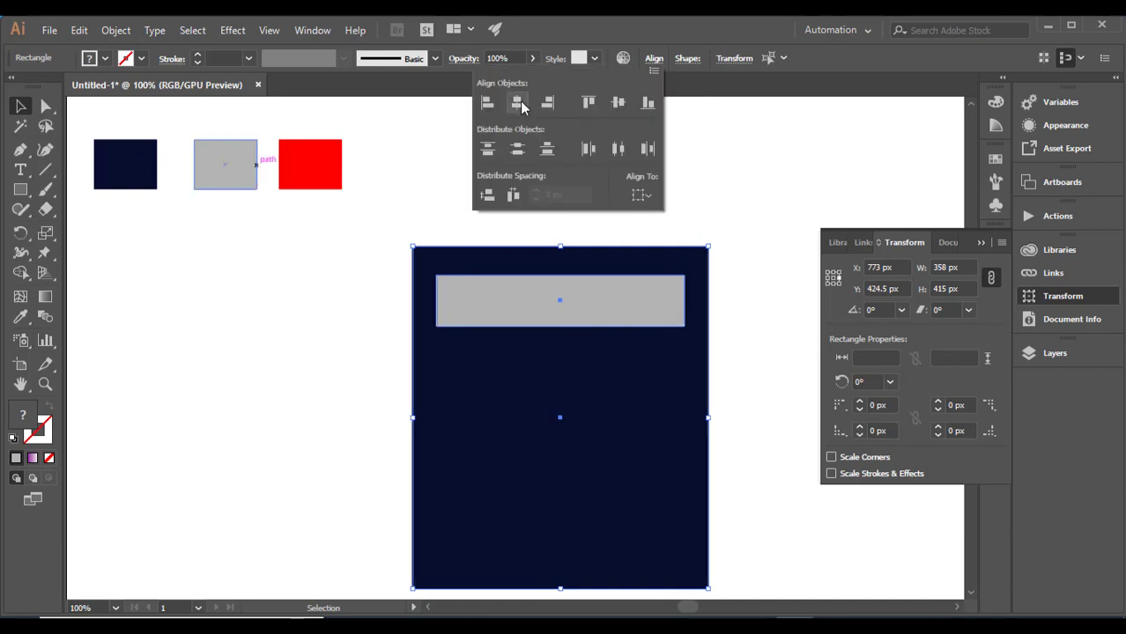
click(421, 238)
click(431, 199)
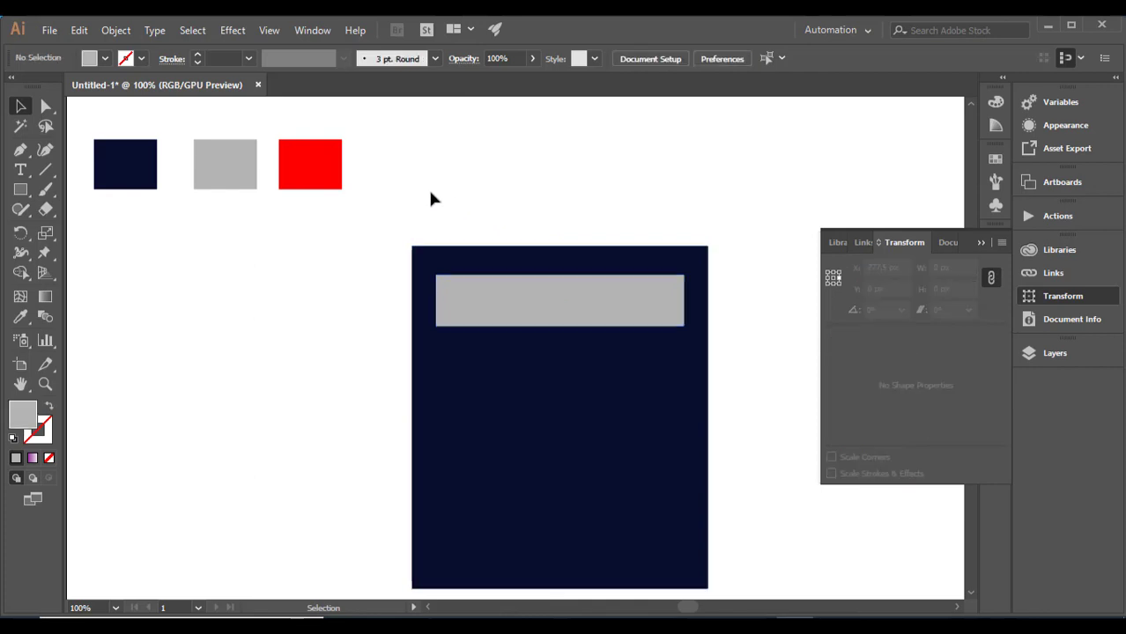
- Lock the navy body and the grey display rectangle together
drag(435, 203, 520, 326)
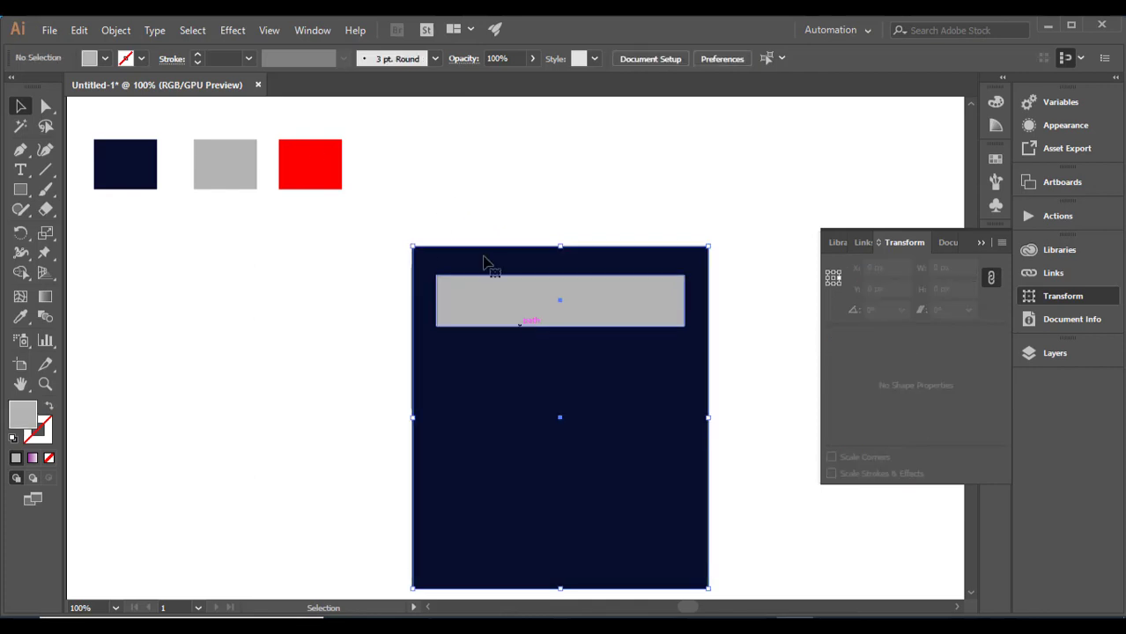
click(115, 30)
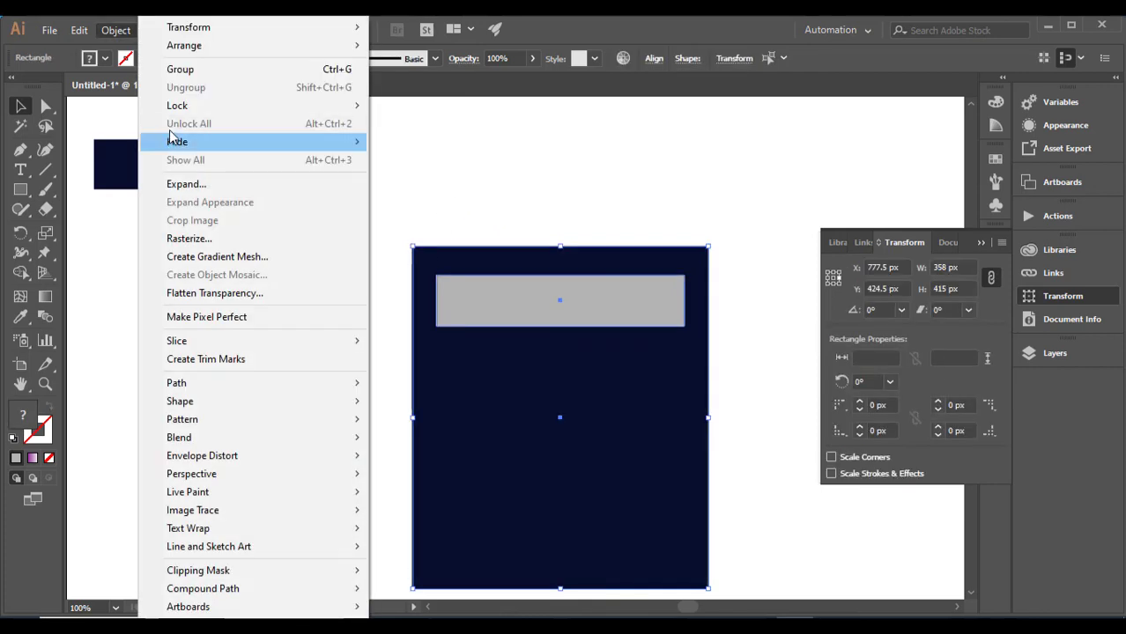
mouse_move(262, 111)
click(412, 106)
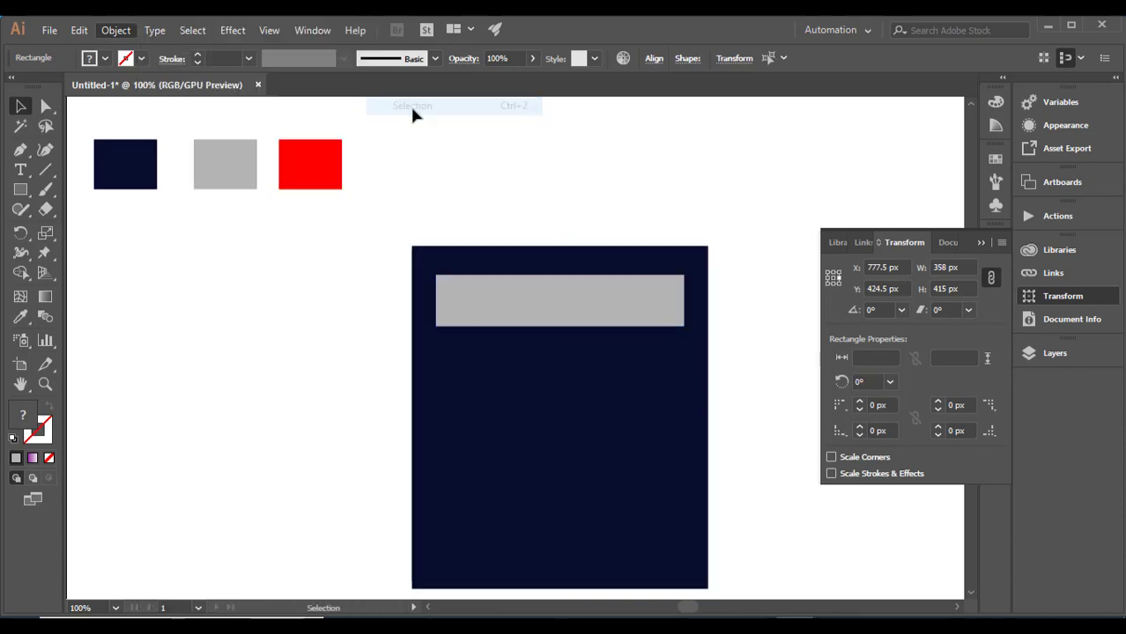
- Draw a grey key square about 70 × 70 px just below the display, flush with its left edge
click(26, 193)
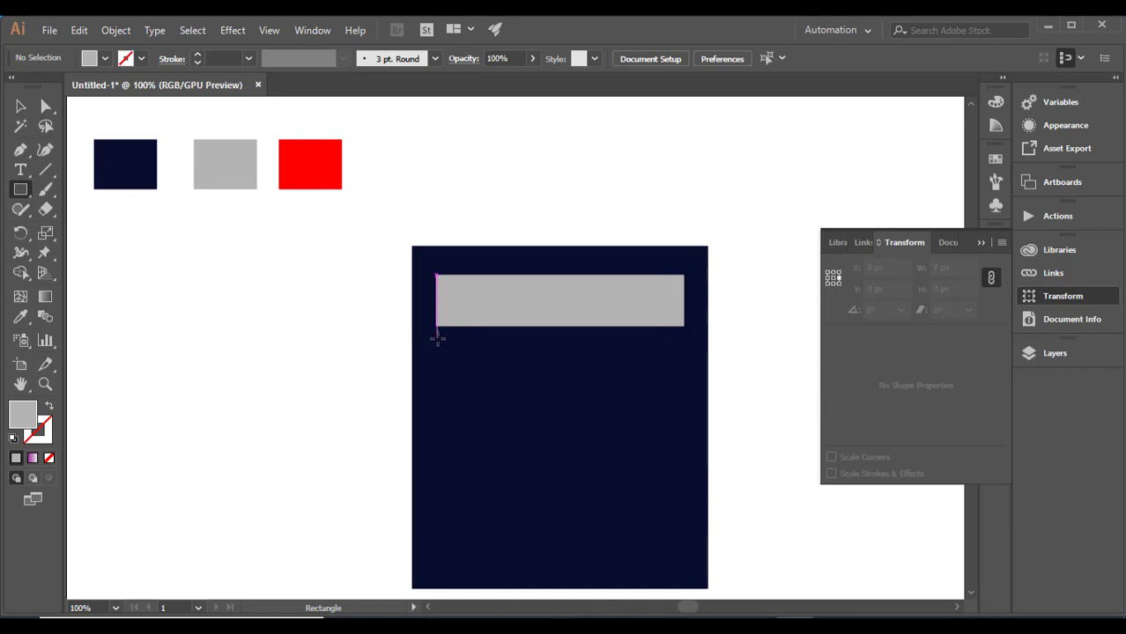
drag(436, 340, 495, 399)
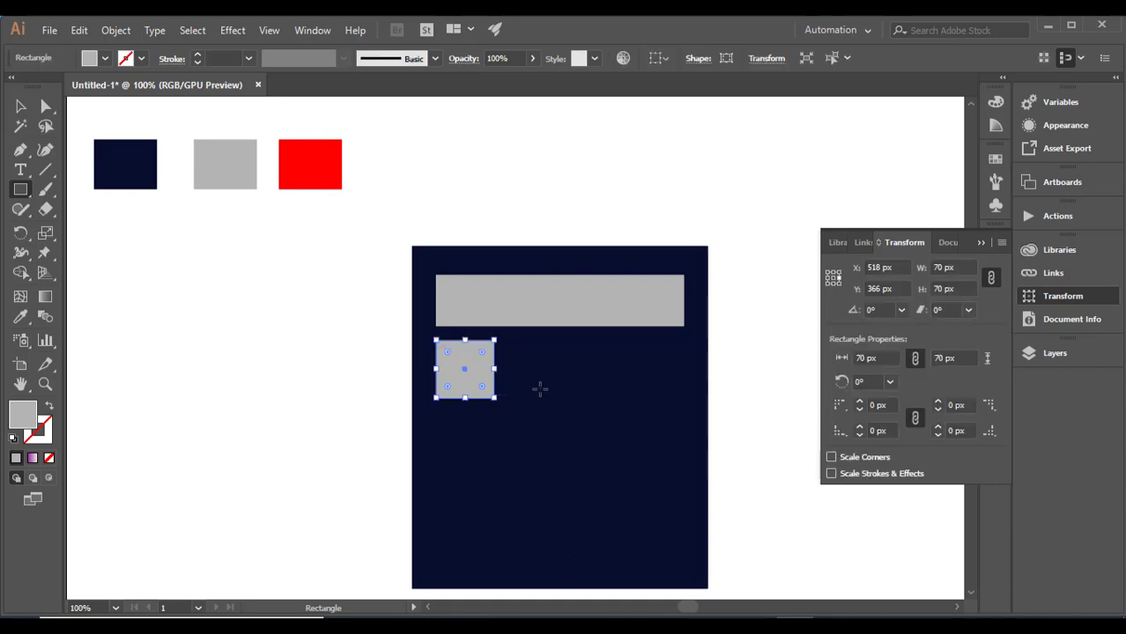
click(20, 105)
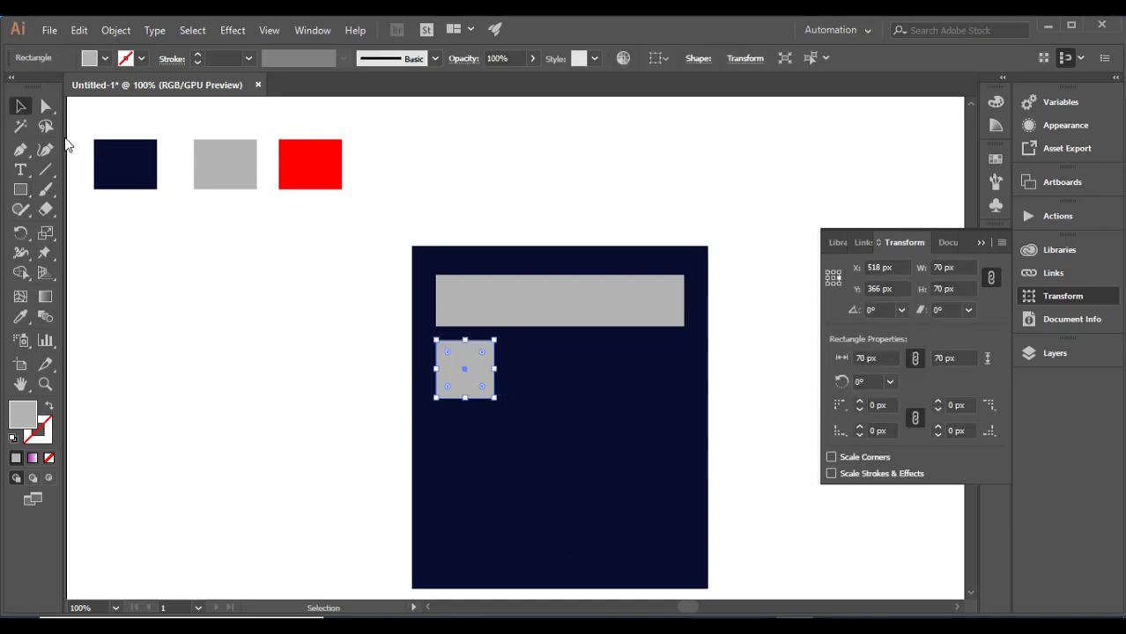
- Add the text "1" on the grey key square, enlarge it to about 75 pt and centre it on the key
click(20, 169)
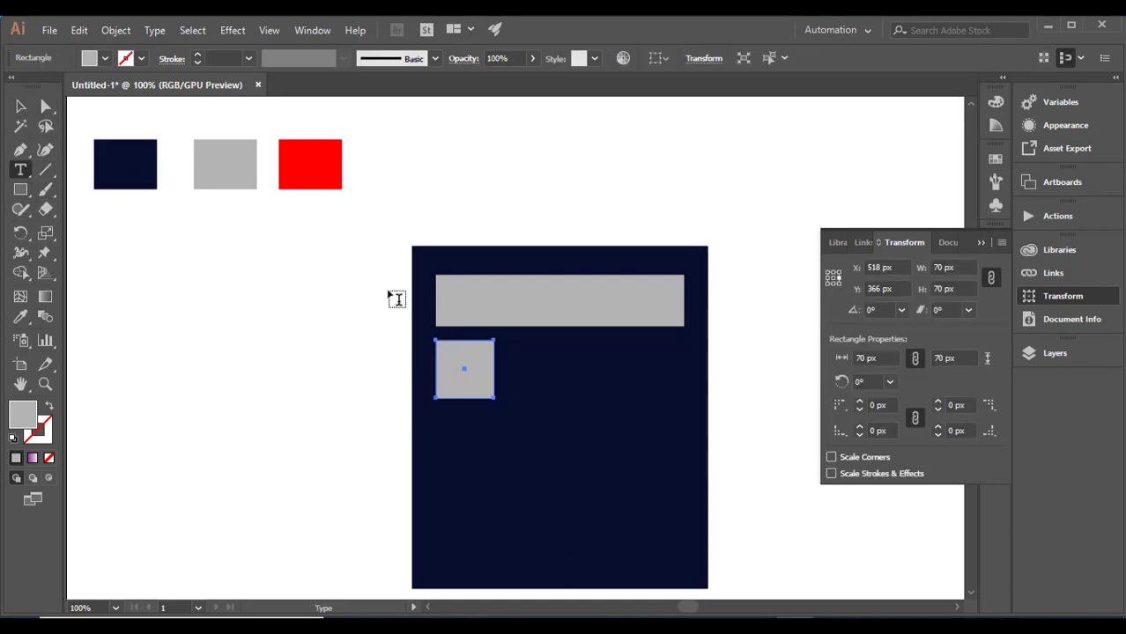
click(470, 369)
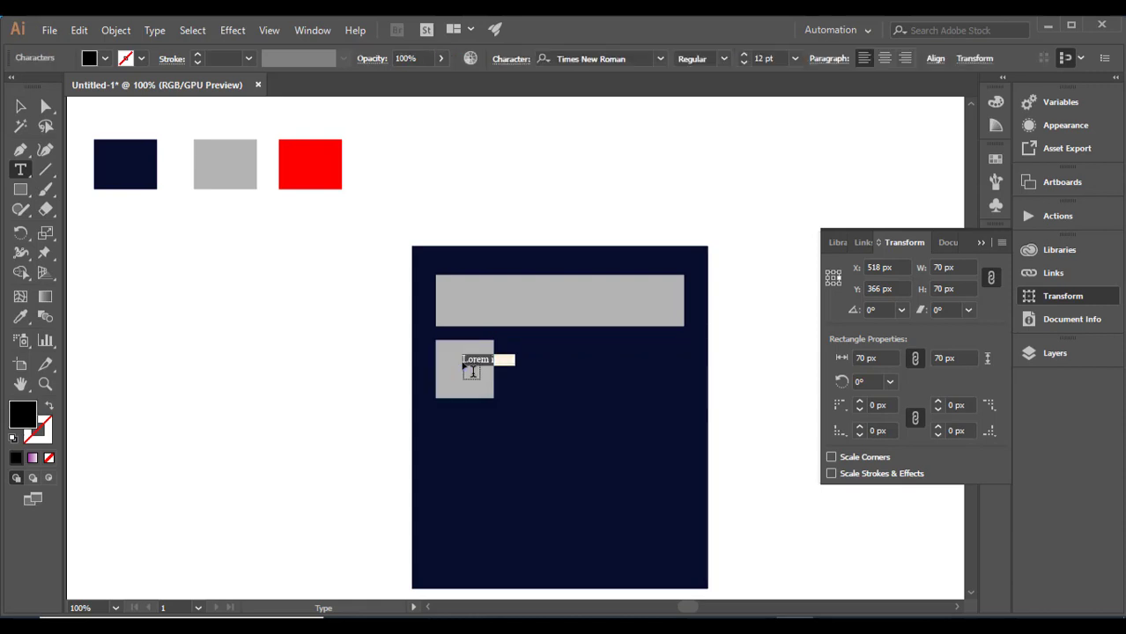
key(BackSpace)
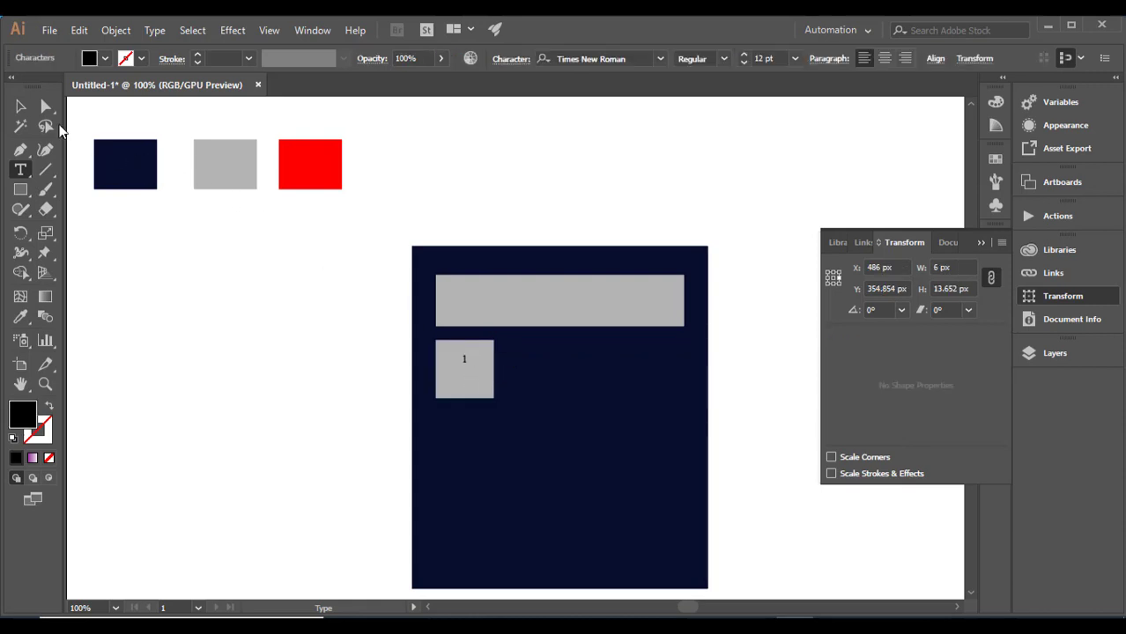
click(20, 106)
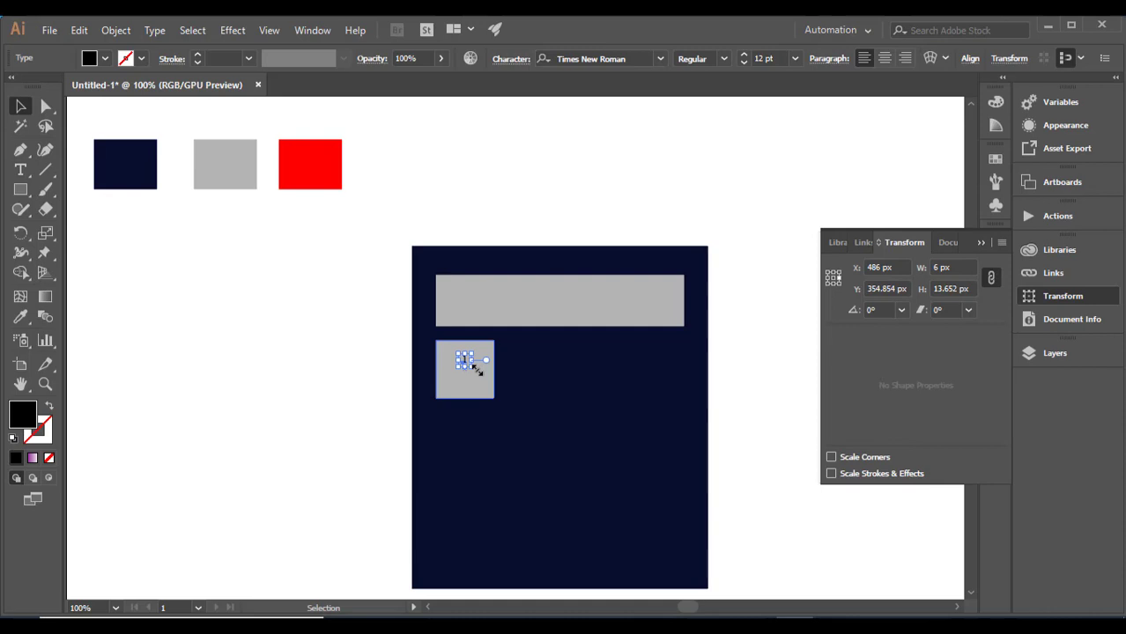
mouse_move(476, 370)
mouse_down()
mouse_move(537, 436)
mouse_move(468, 384)
mouse_up()
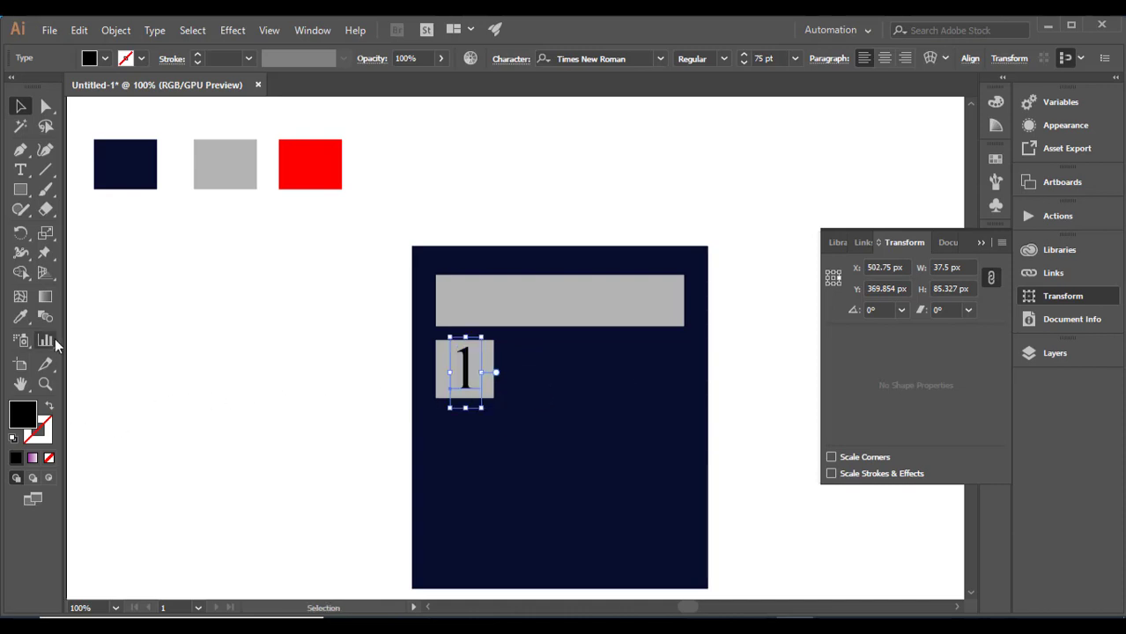
click(20, 317)
click(111, 306)
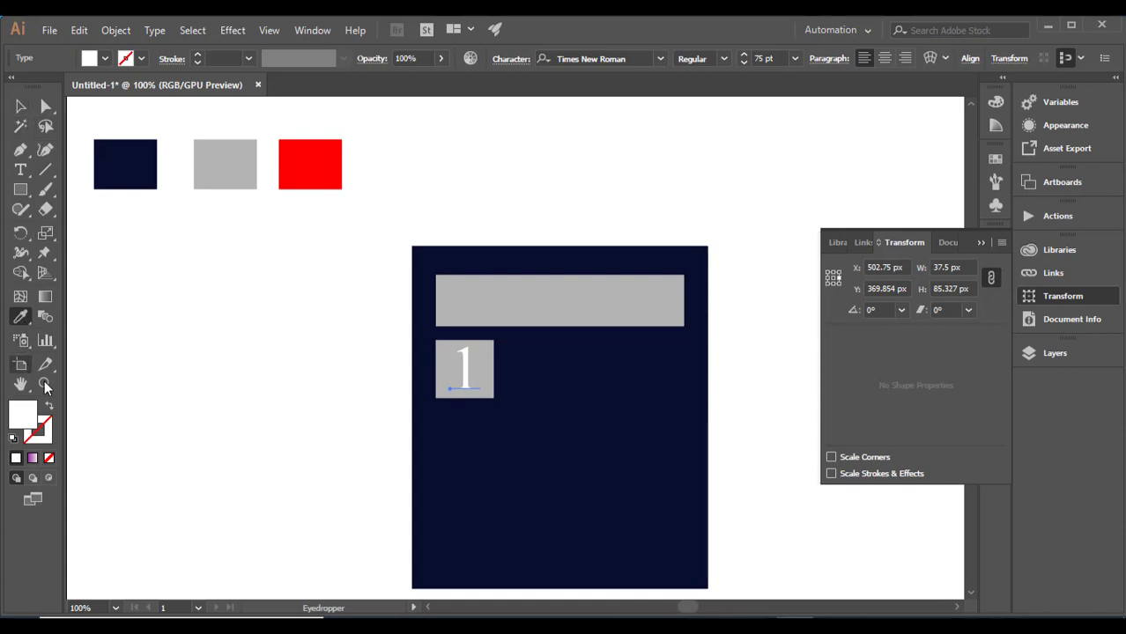
key(d)
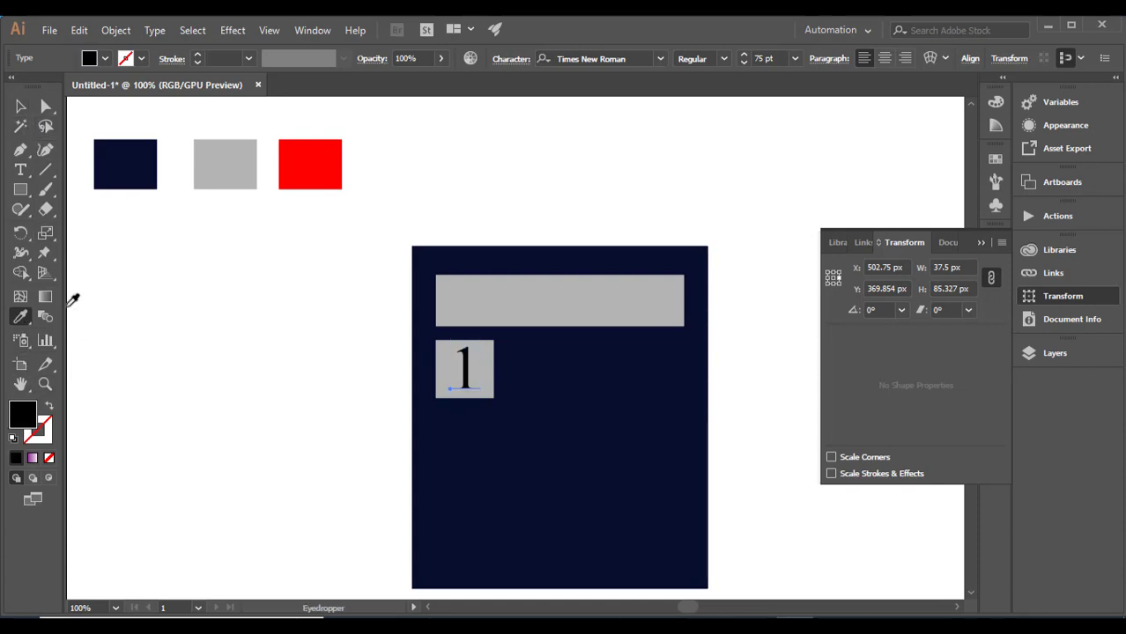
click(20, 107)
click(334, 408)
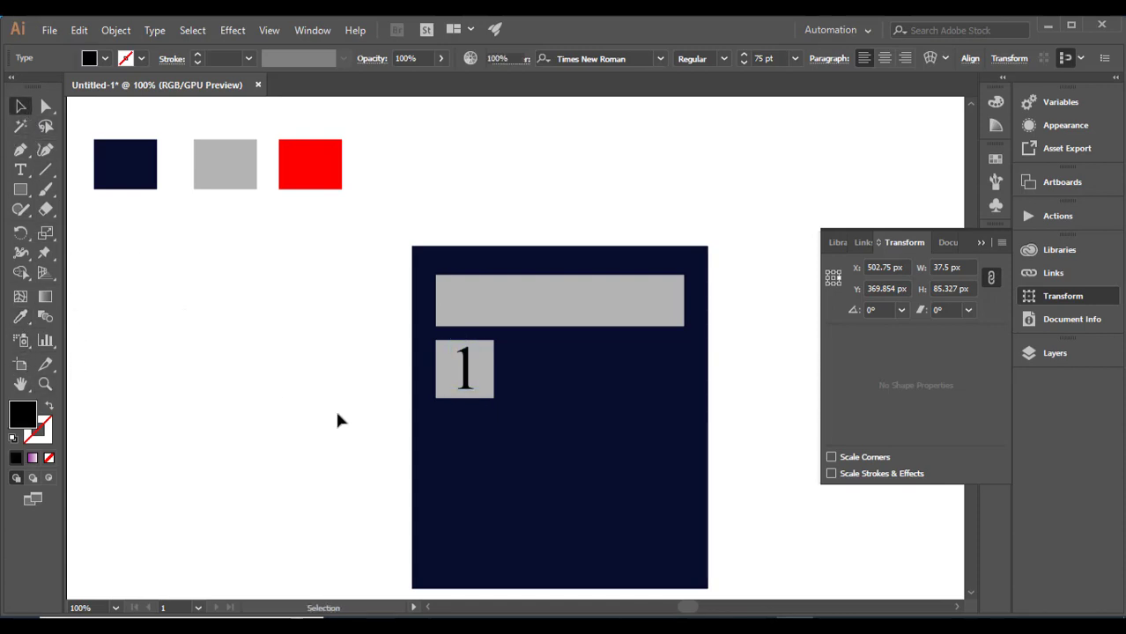
- Group the digit 1 with its grey key square
click(453, 387)
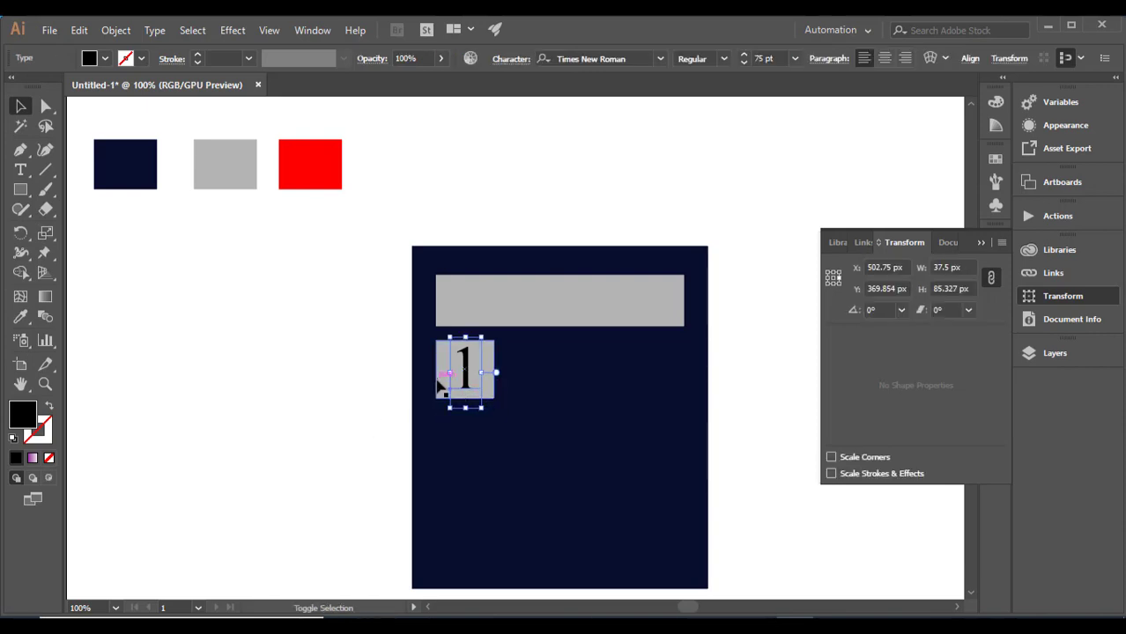
shift+click(439, 381)
right_click(446, 377)
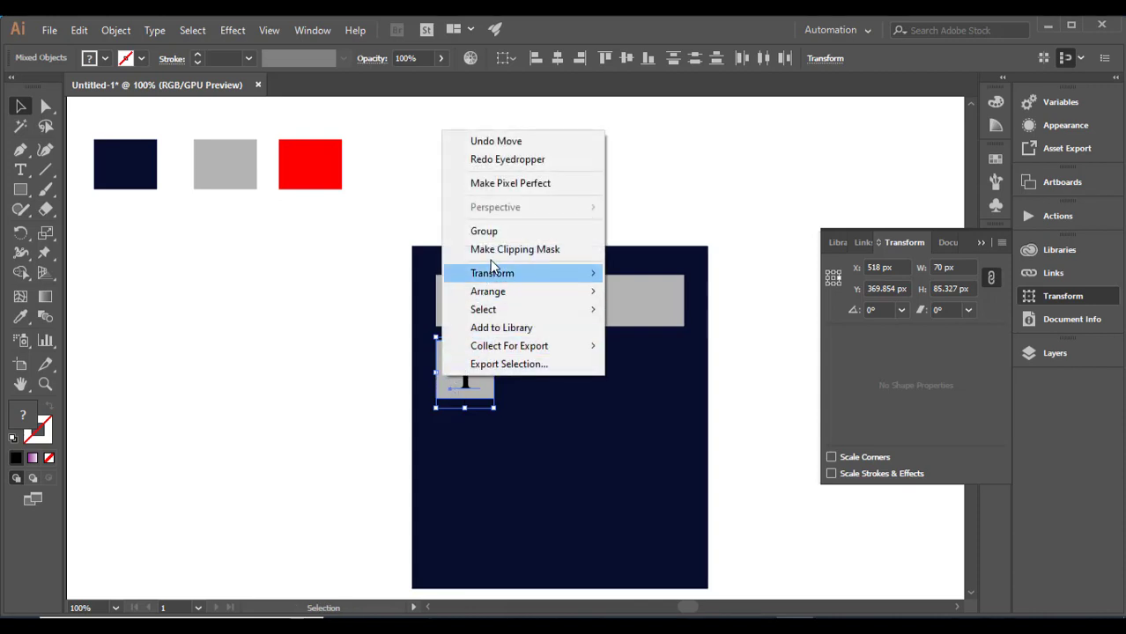
click(491, 232)
click(282, 311)
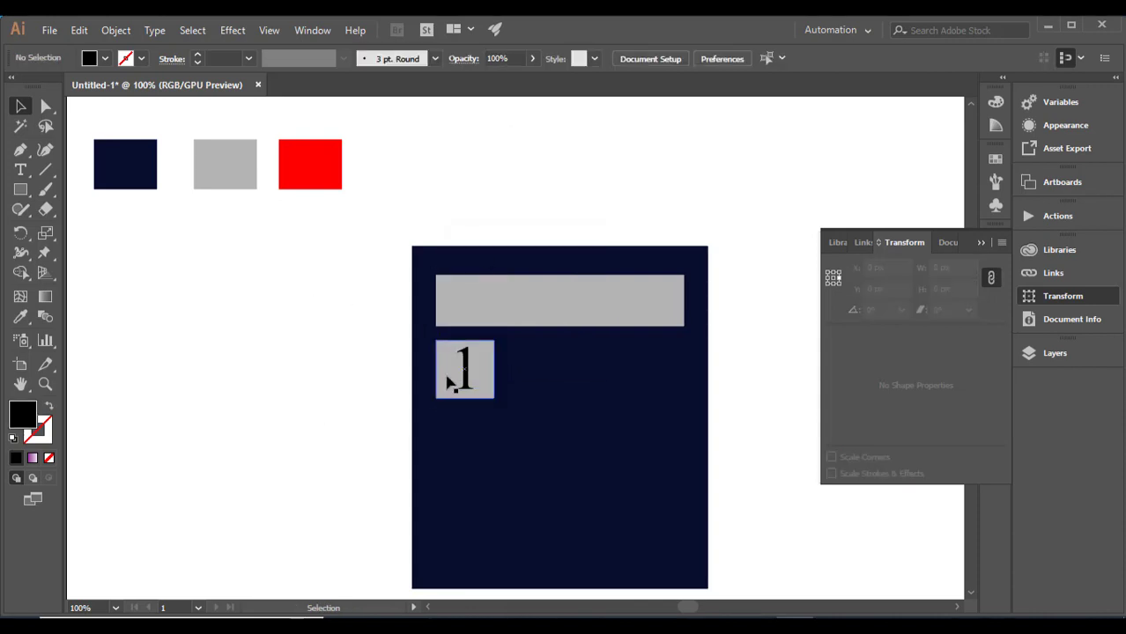
- Duplicate the grouped key horizontally three times at 81 px spacing to form a top row of four keys
drag(447, 381, 521, 382)
key(ctrl+d)
key(ctrl+d)
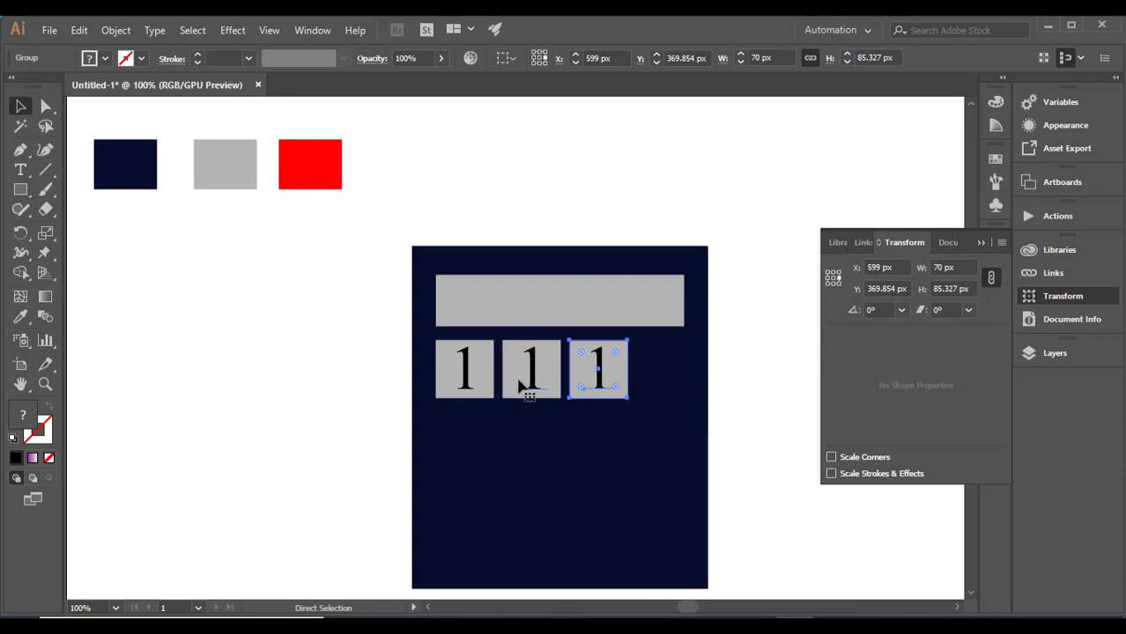
- Duplicate the first key straight down three times at 77 px spacing to form a first column of four keys
click(475, 432)
drag(476, 394, 476, 457)
key(ctrl+d)
key(ctrl+d)
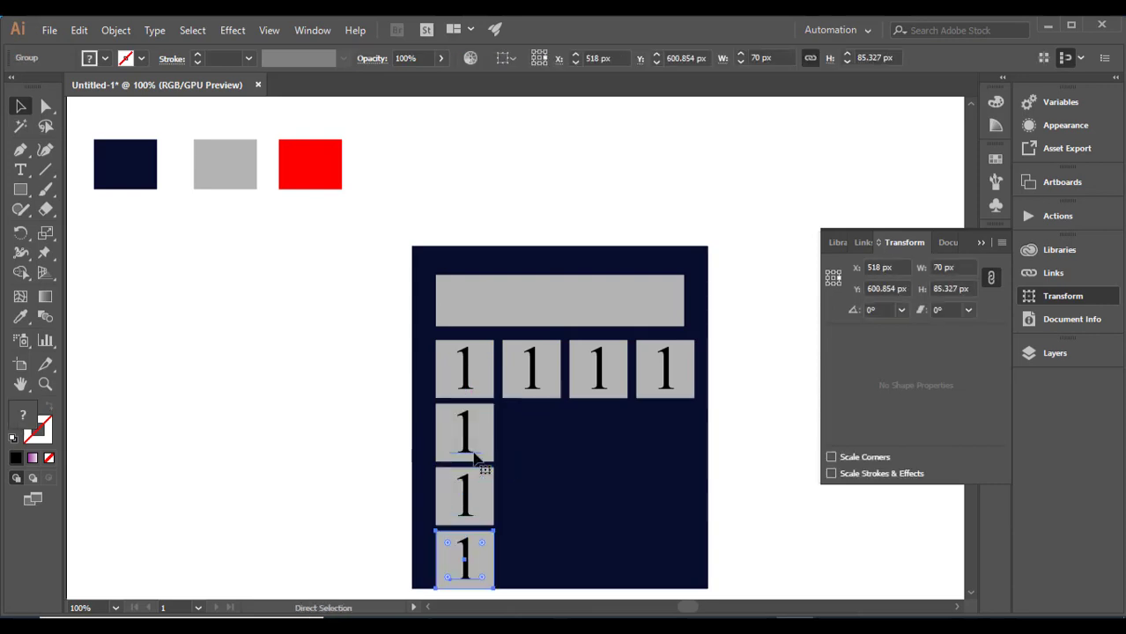
scroll(476, 458, down, 2)
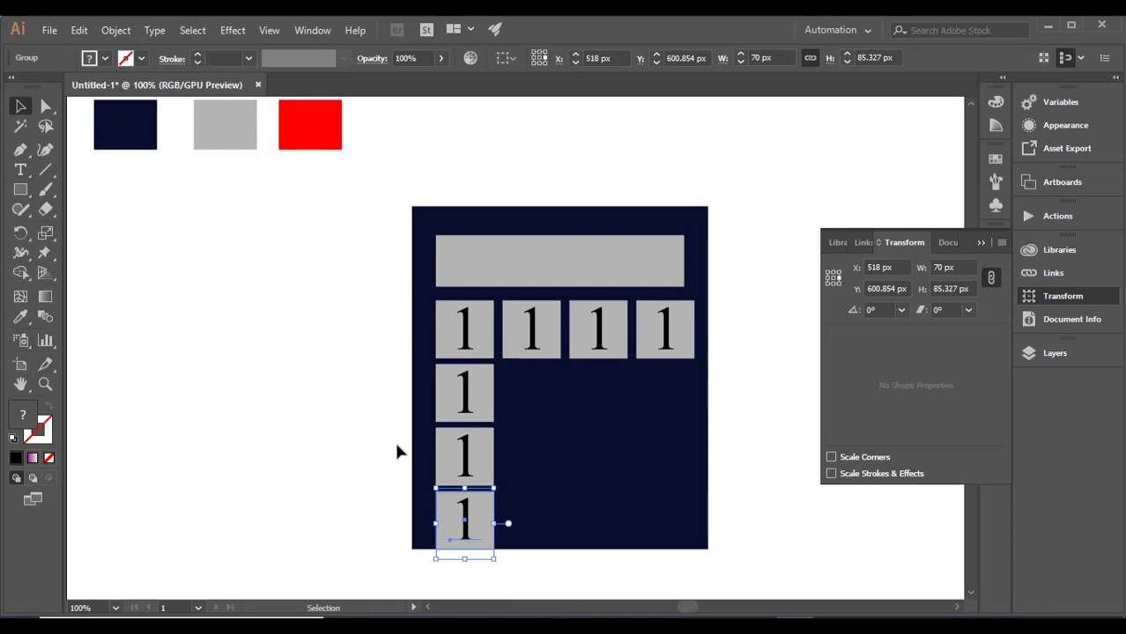
- Duplicate the second key of the top row straight down three times at 77 px spacing, in line with the first column's rows
click(548, 353)
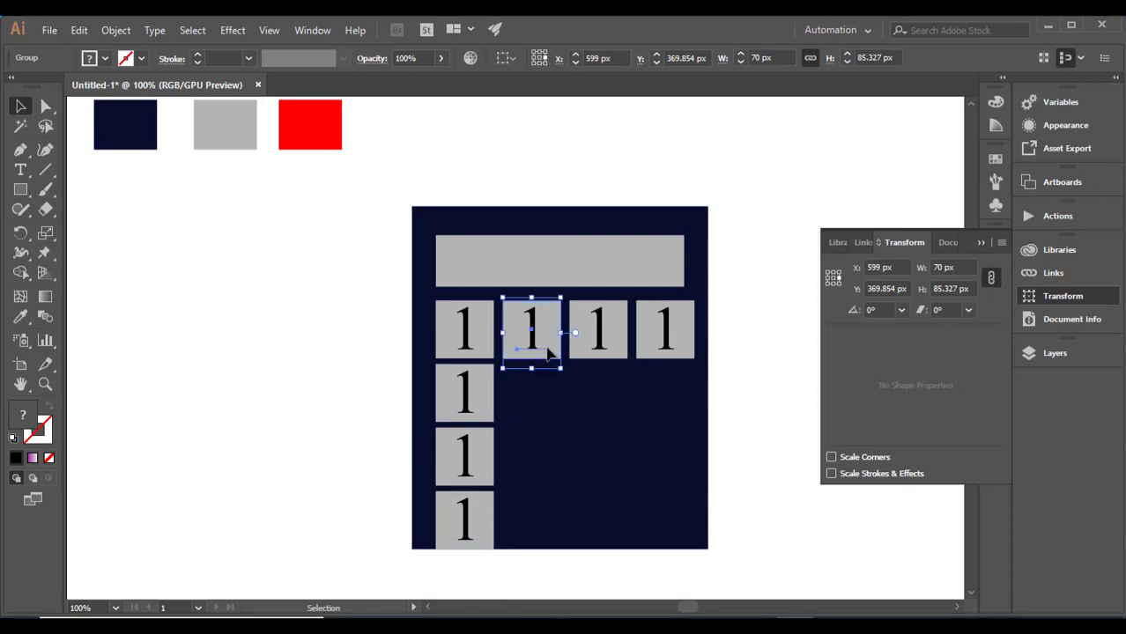
drag(548, 352, 552, 415)
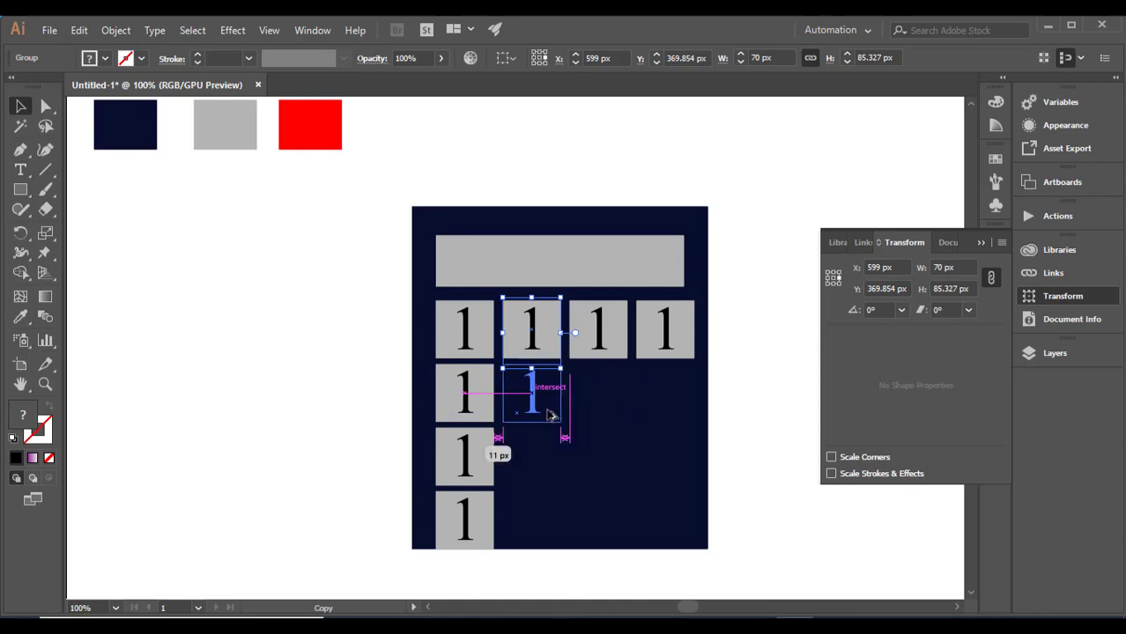
drag(552, 415, 547, 415)
key(ctrl+d)
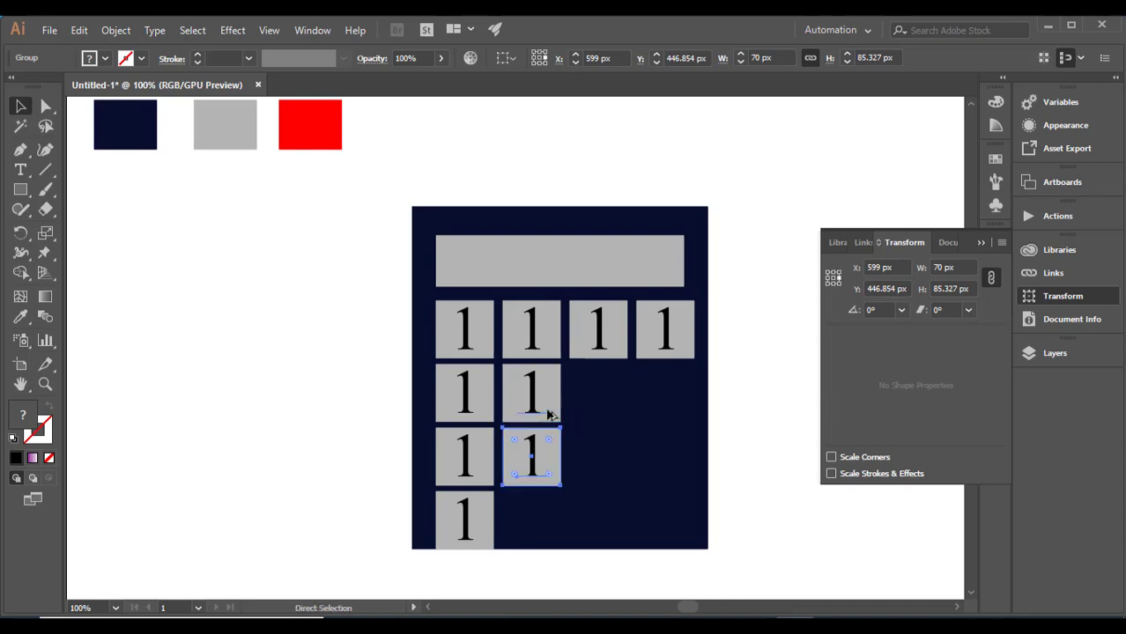
key(ctrl+d)
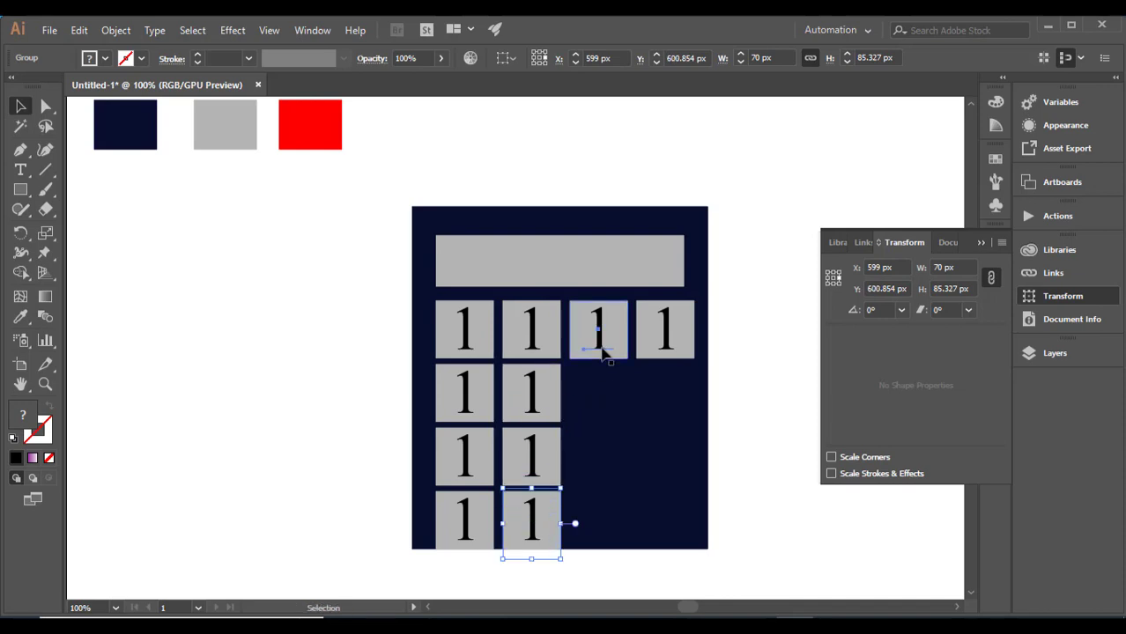
- Duplicate the third key of the top row straight down three times at 77 px spacing to complete the third column
drag(603, 352, 603, 414)
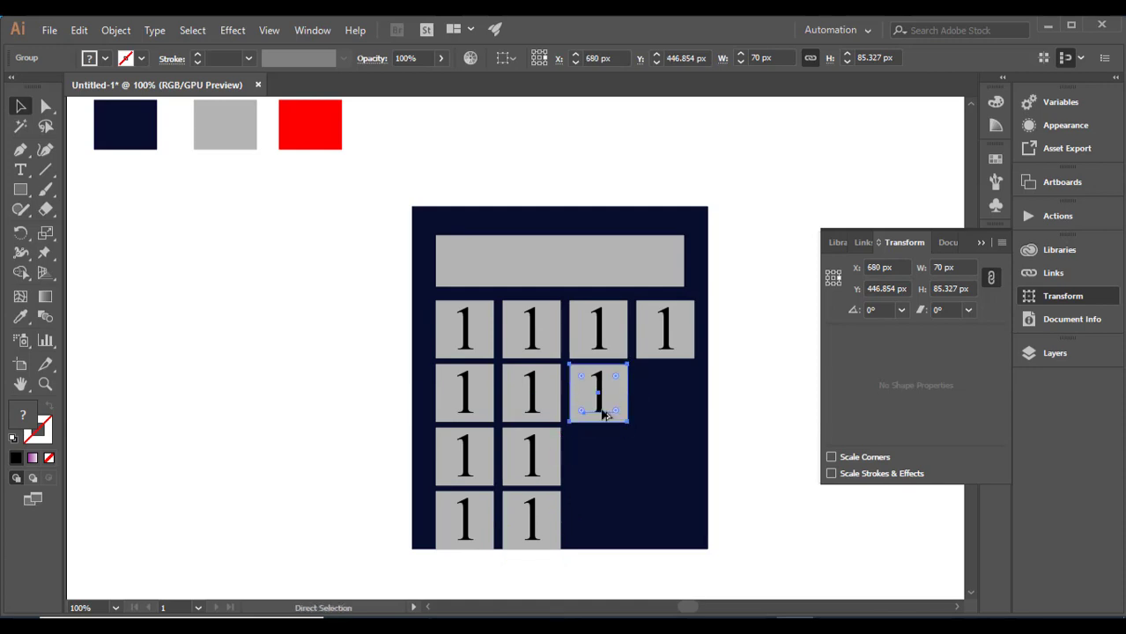
key(ctrl+d)
key(ctrl+d)
- Duplicate the fourth key of the top row straight down three times at 77 px spacing to complete the four-by-four grid
click(665, 351)
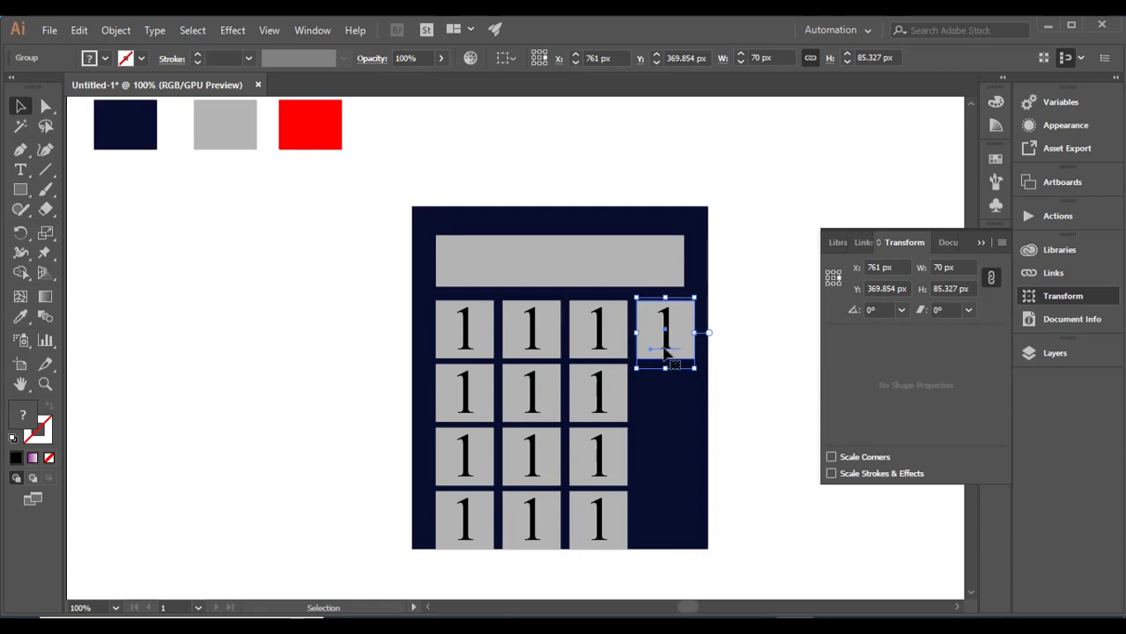
drag(666, 352, 664, 414)
key(ctrl+d)
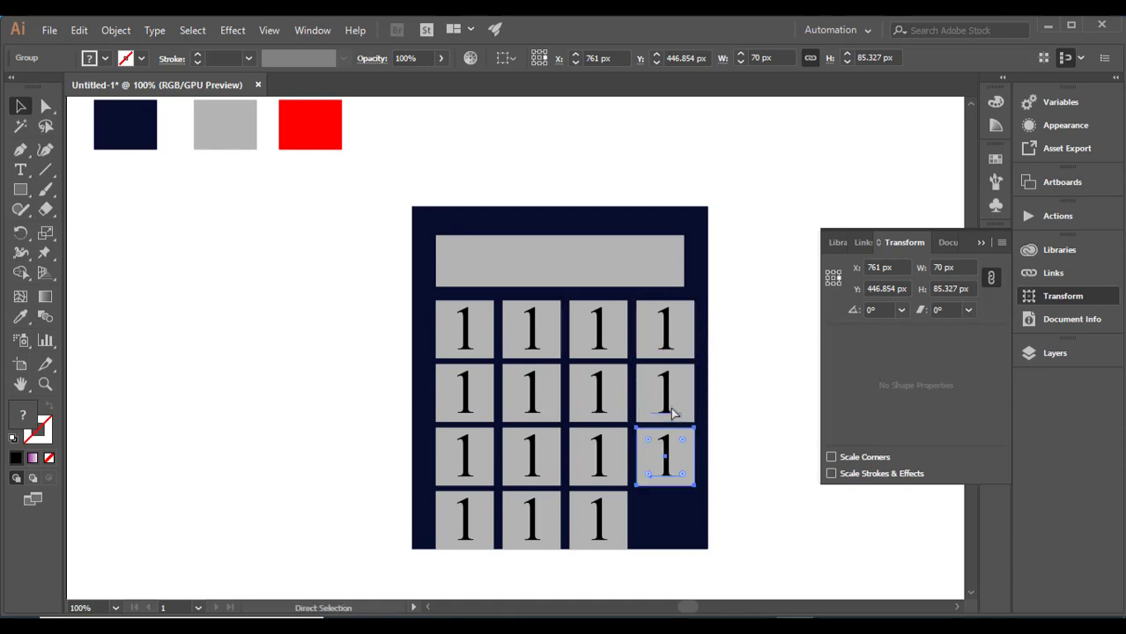
key(ctrl+d)
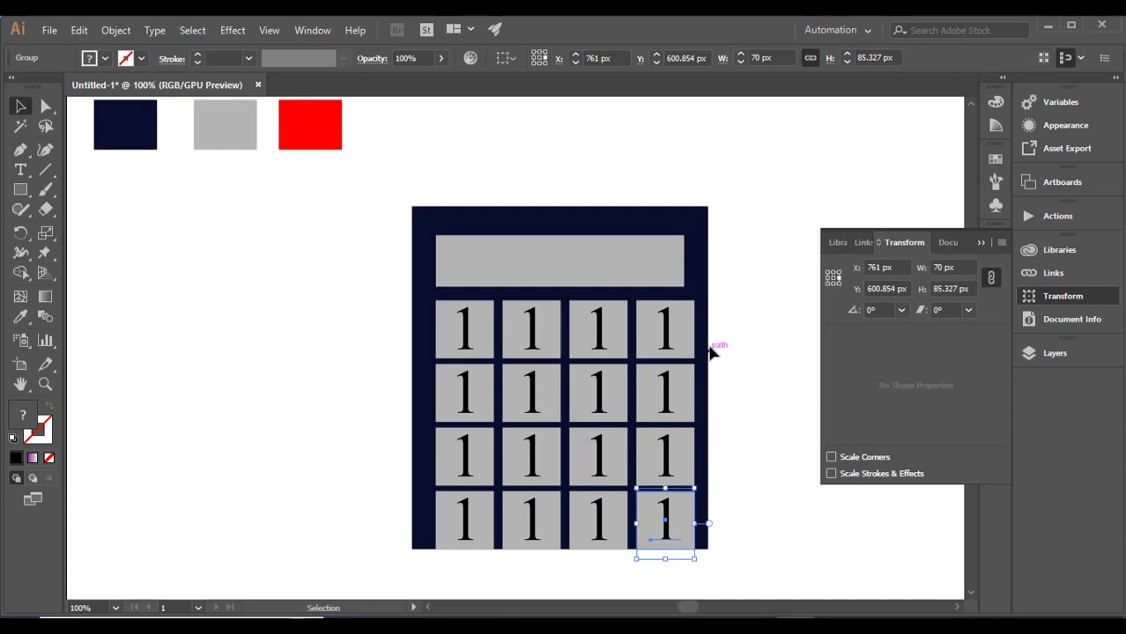
- Ungroup the second key of the top row so its number is separate from its square
click(464, 339)
right_click(483, 333)
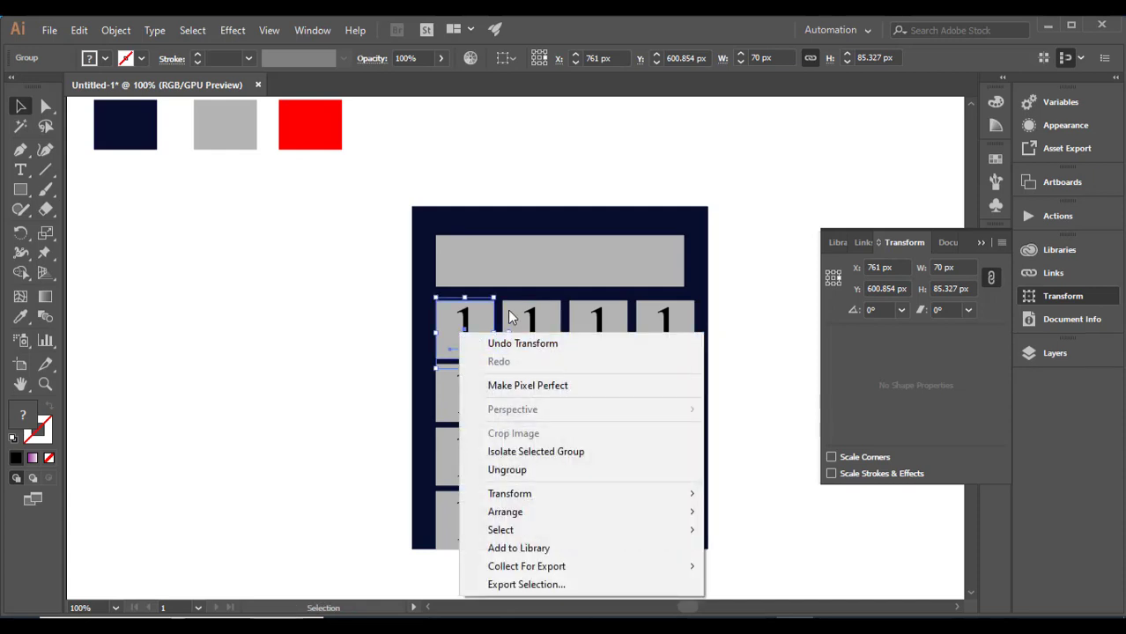
click(405, 333)
right_click(538, 328)
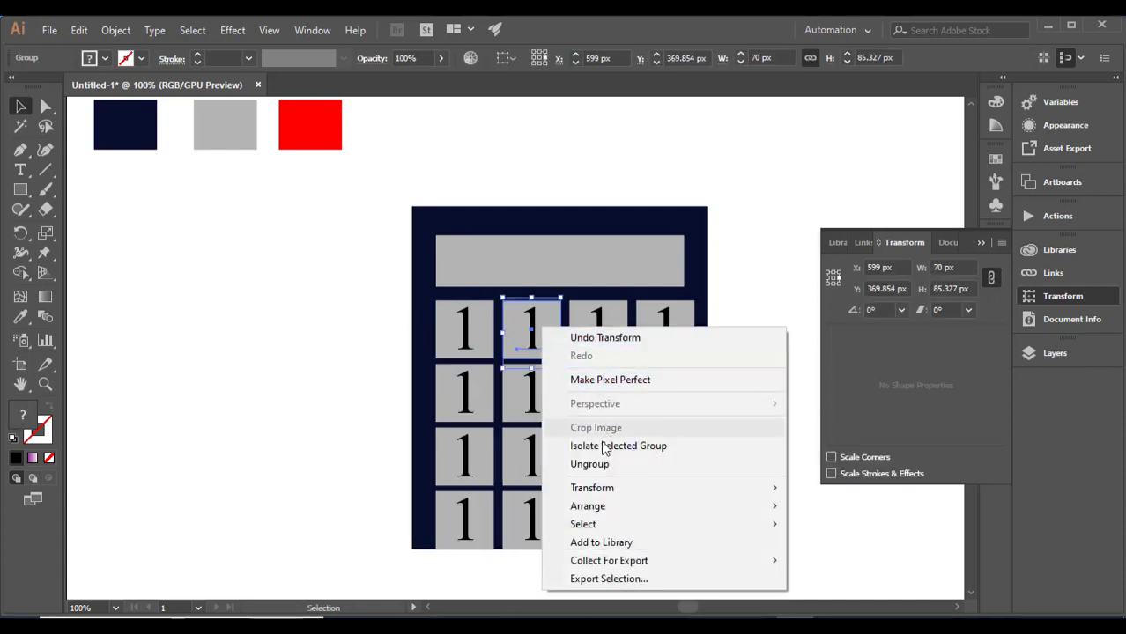
click(588, 464)
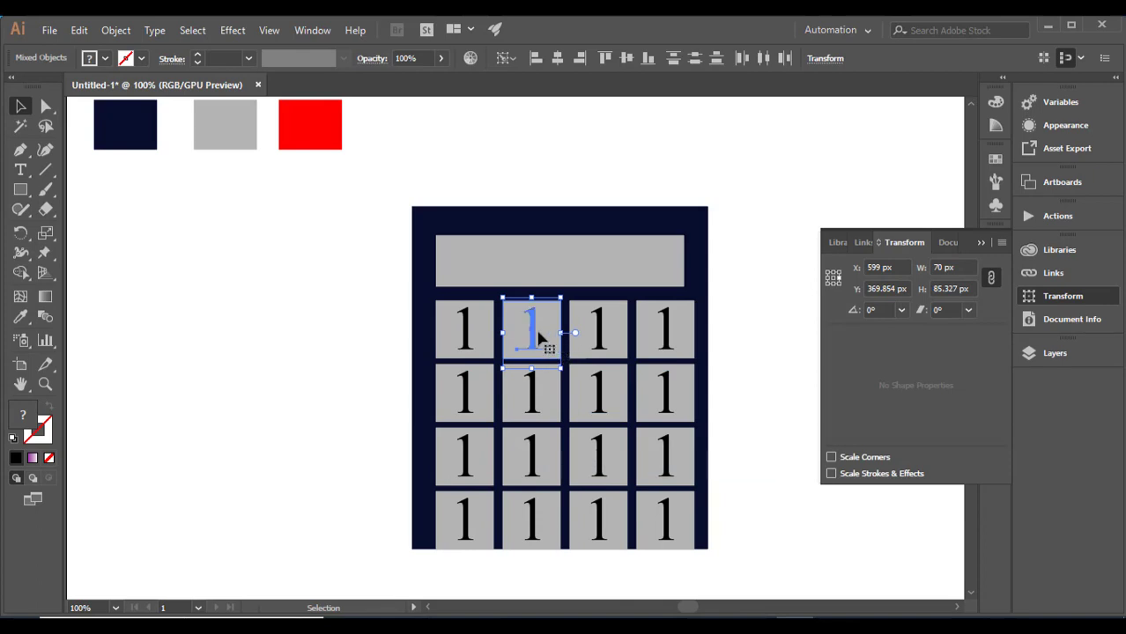
- Replace the number on the second key of the top row with 2
click(20, 169)
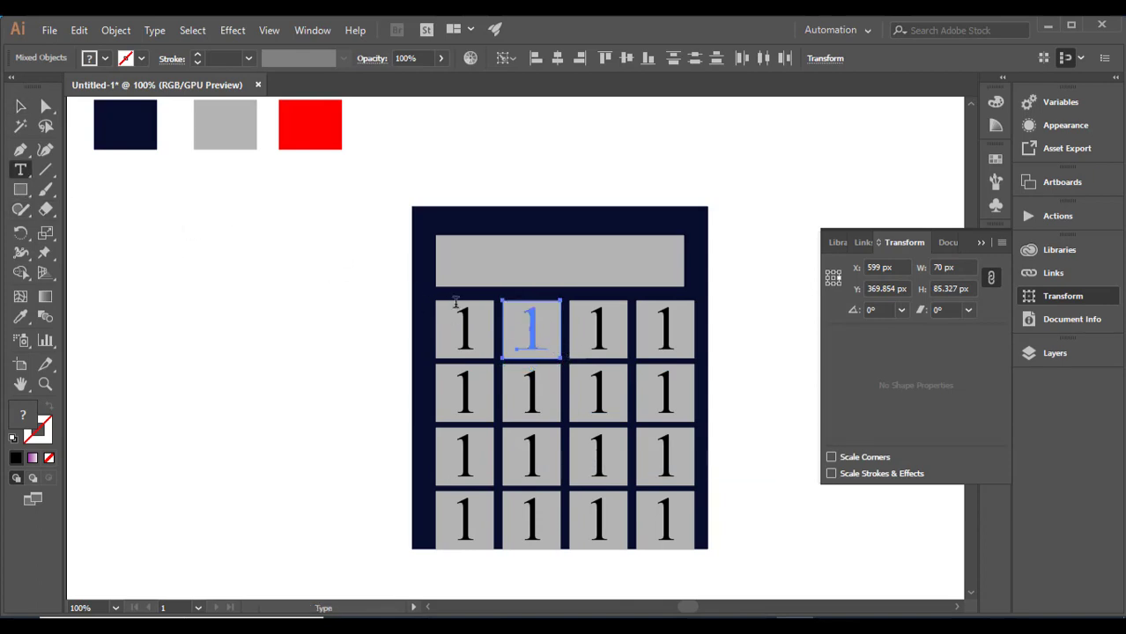
click(541, 329)
click(543, 330)
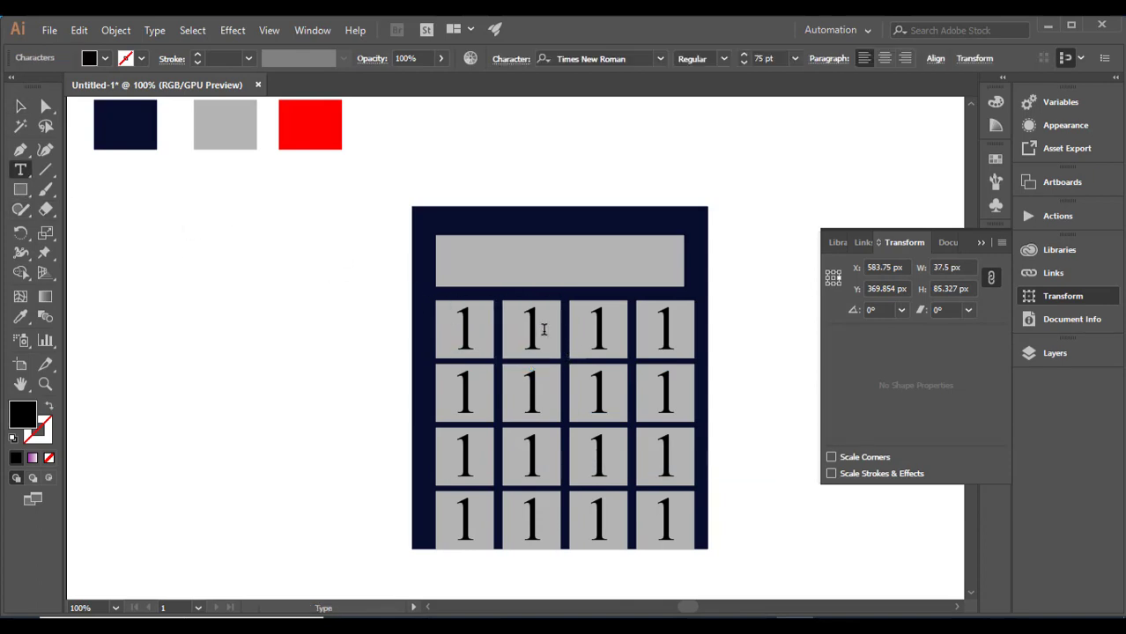
key(BackSpace)
text(2)
right_click(606, 324)
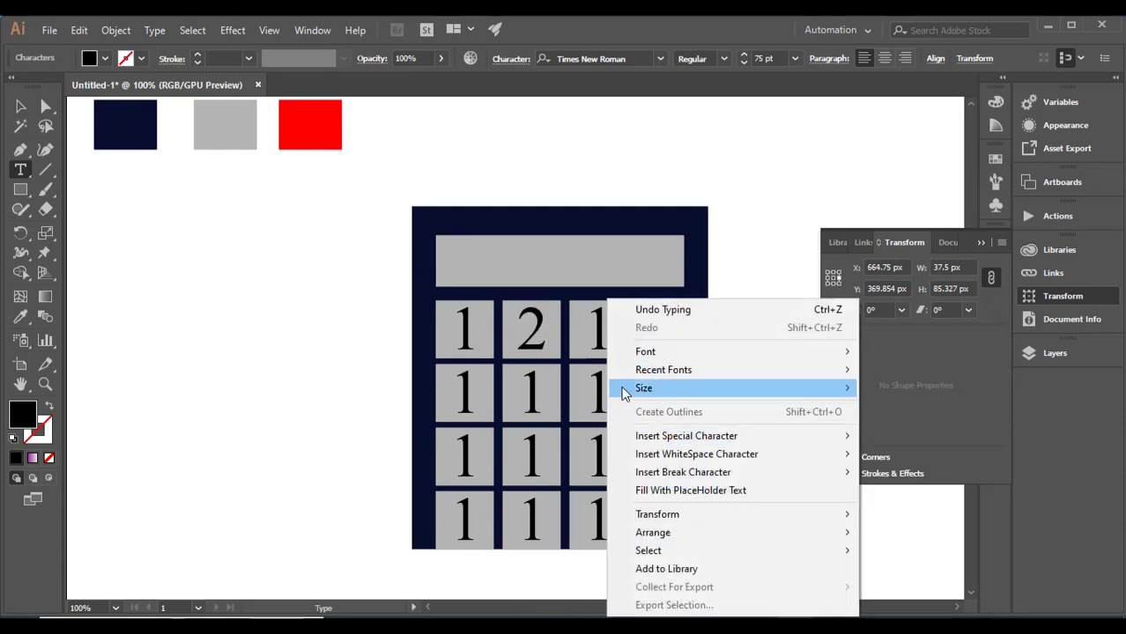
click(22, 107)
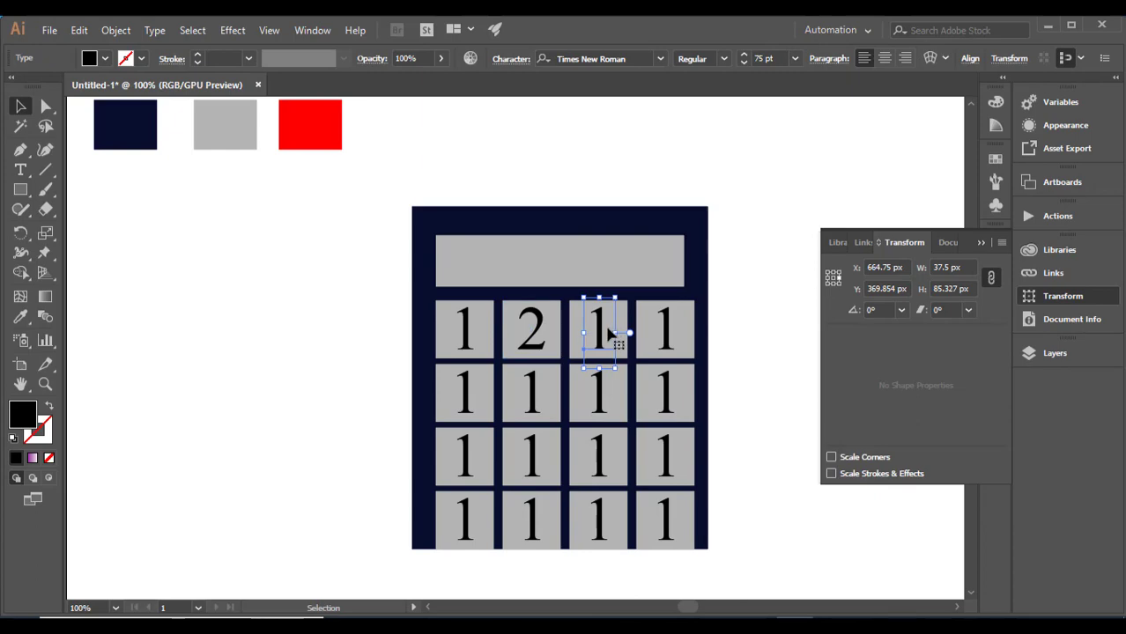
right_click(609, 326)
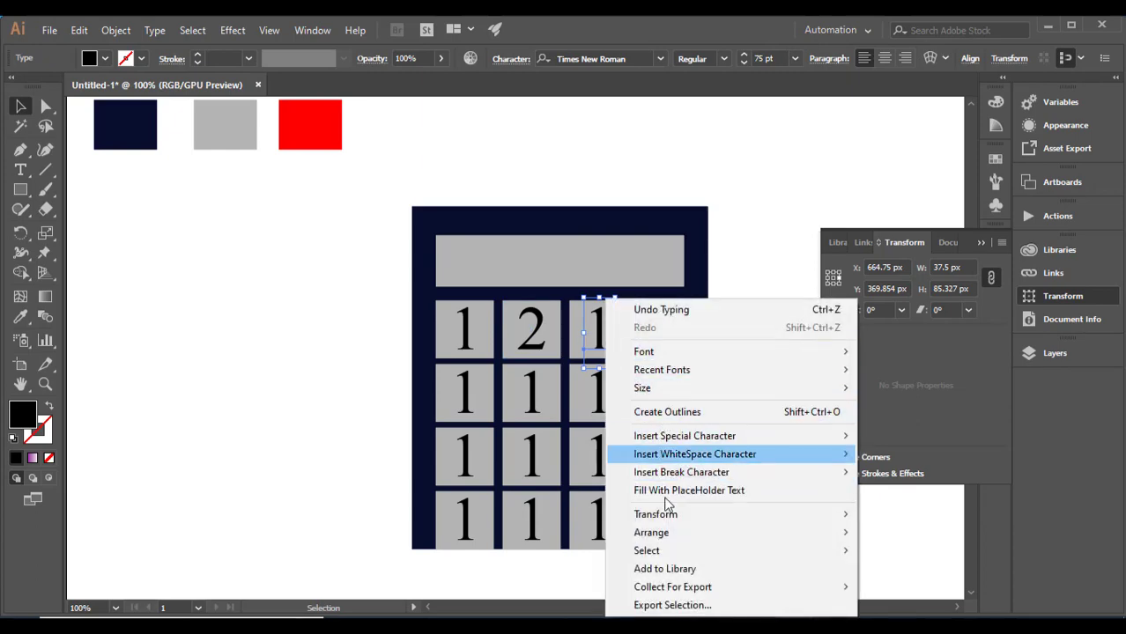
click(591, 341)
right_click(590, 326)
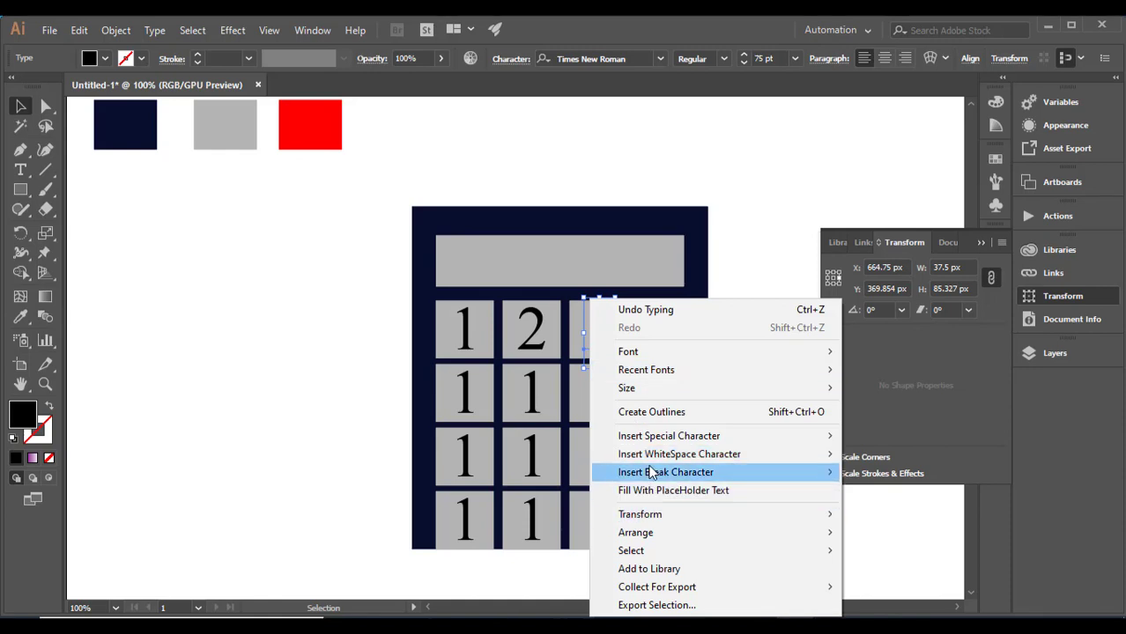
click(350, 323)
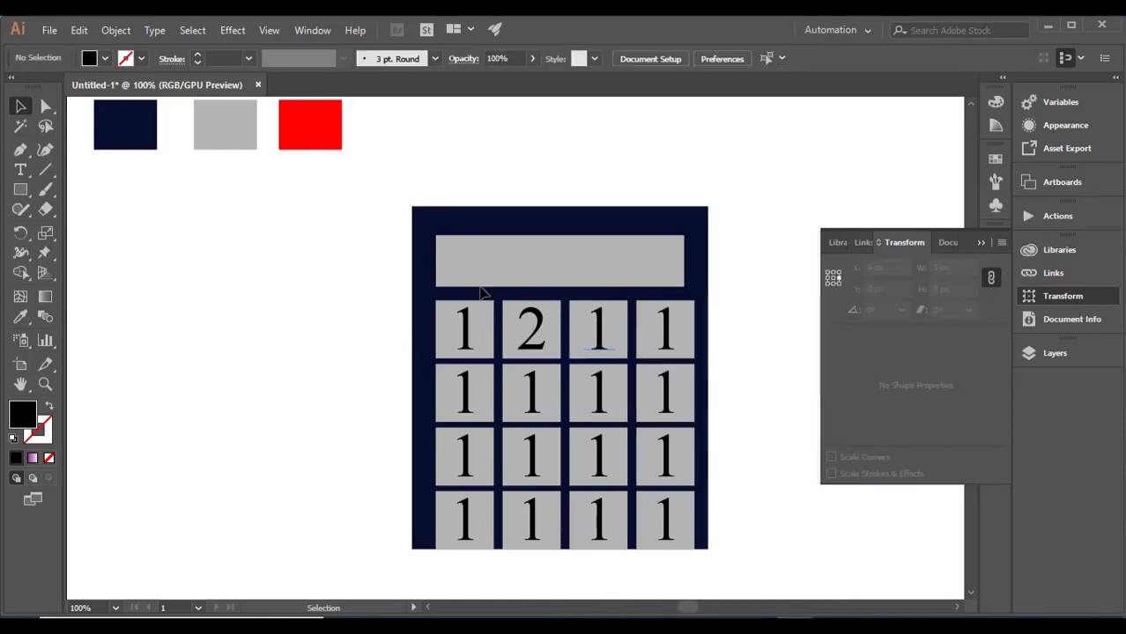
- Replace the number on the third key of the top row with 3 using the Type tool
click(20, 169)
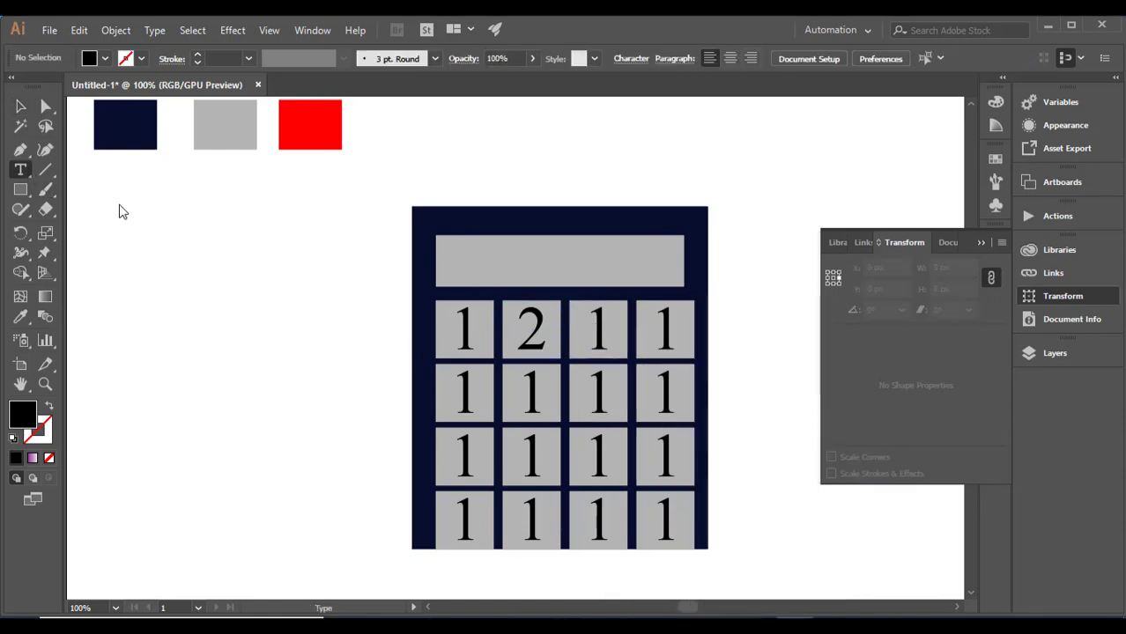
click(608, 327)
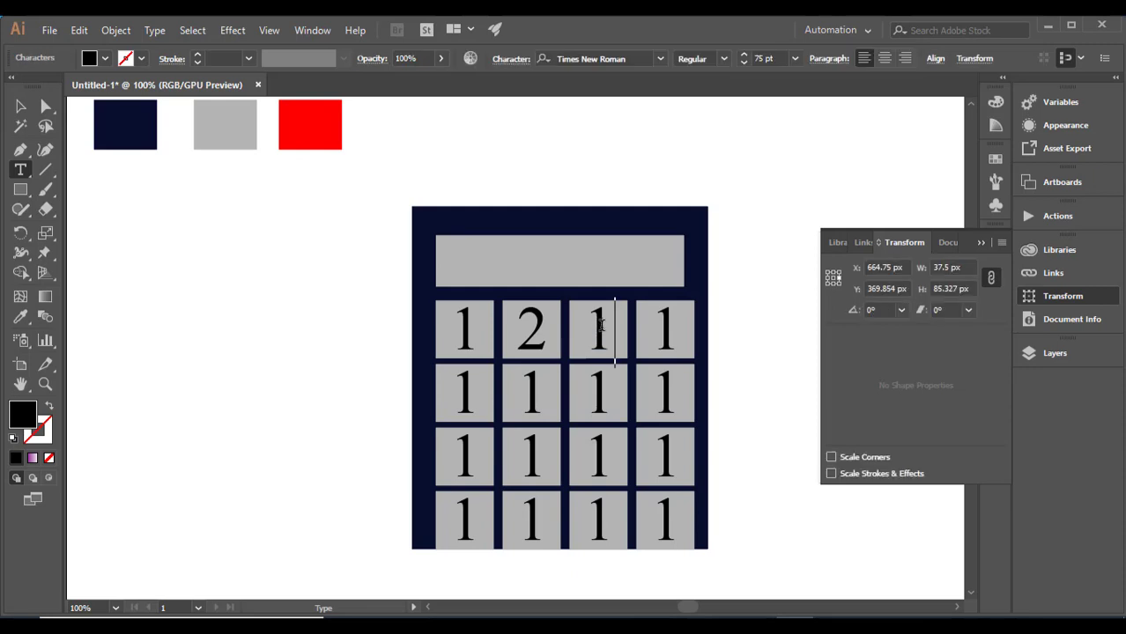
key(BackSpace)
text(3)
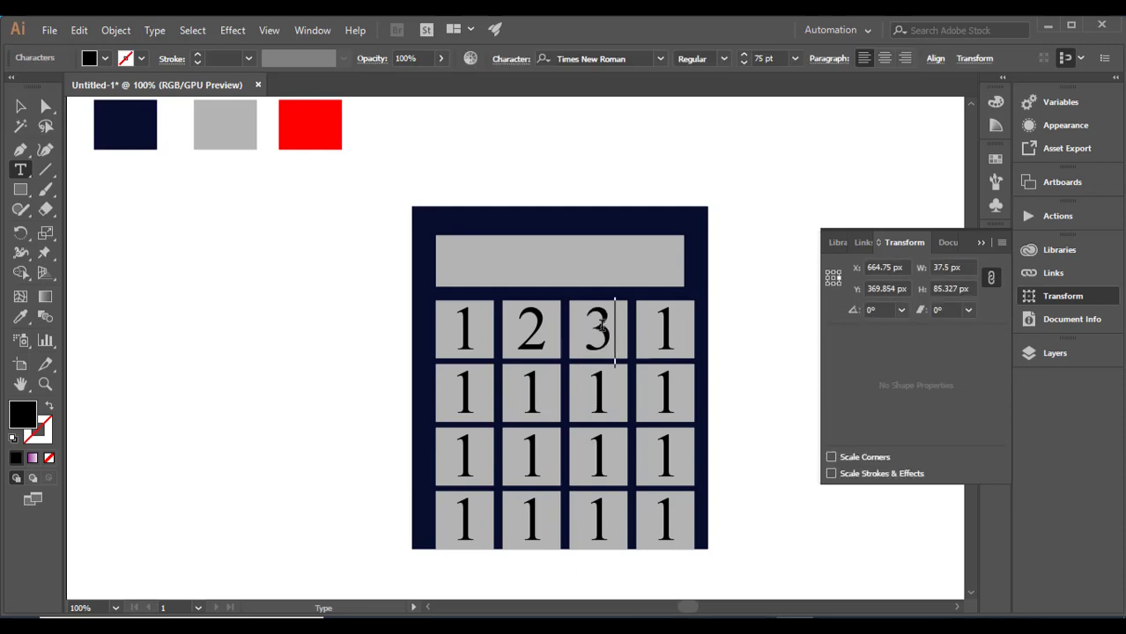
- Relabel the first three keys of the second row as 4, 5 and 6
click(473, 378)
key(BackSpace)
text(4)
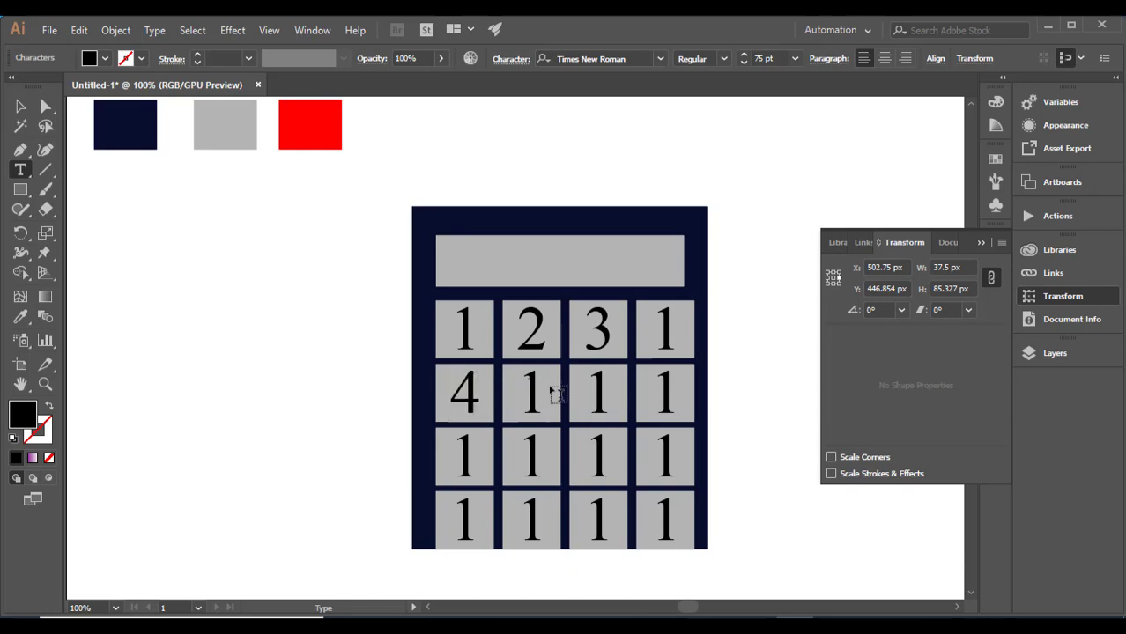
key(BackSpace)
text(5)
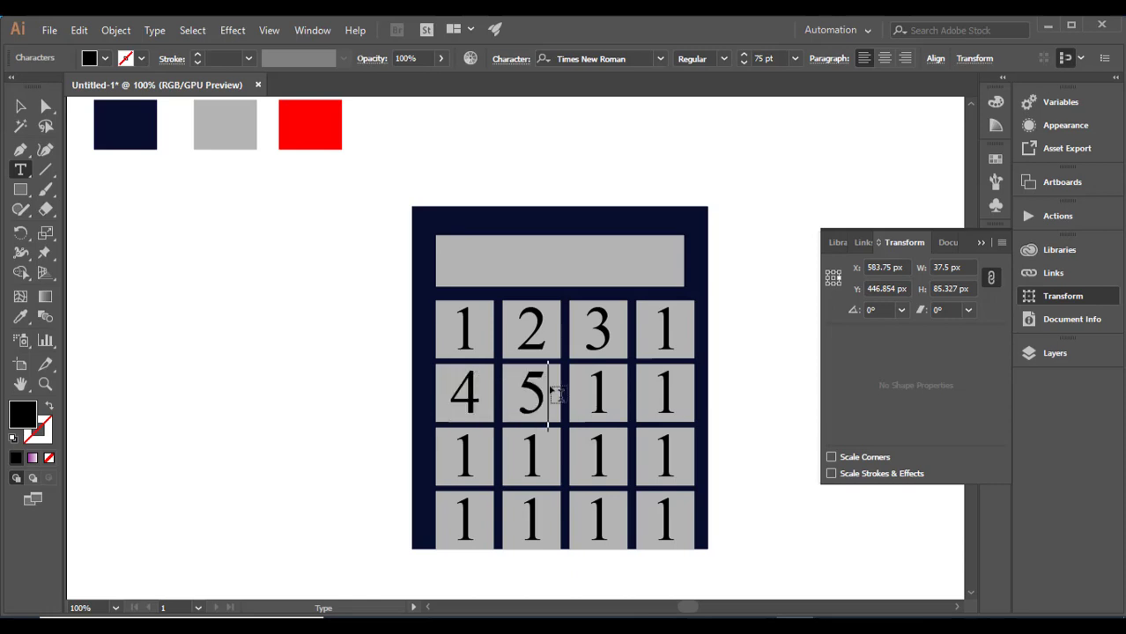
click(608, 385)
key(BackSpace)
text(6)
- Relabel the first three keys of the third row as 7, 8 and 9
click(474, 444)
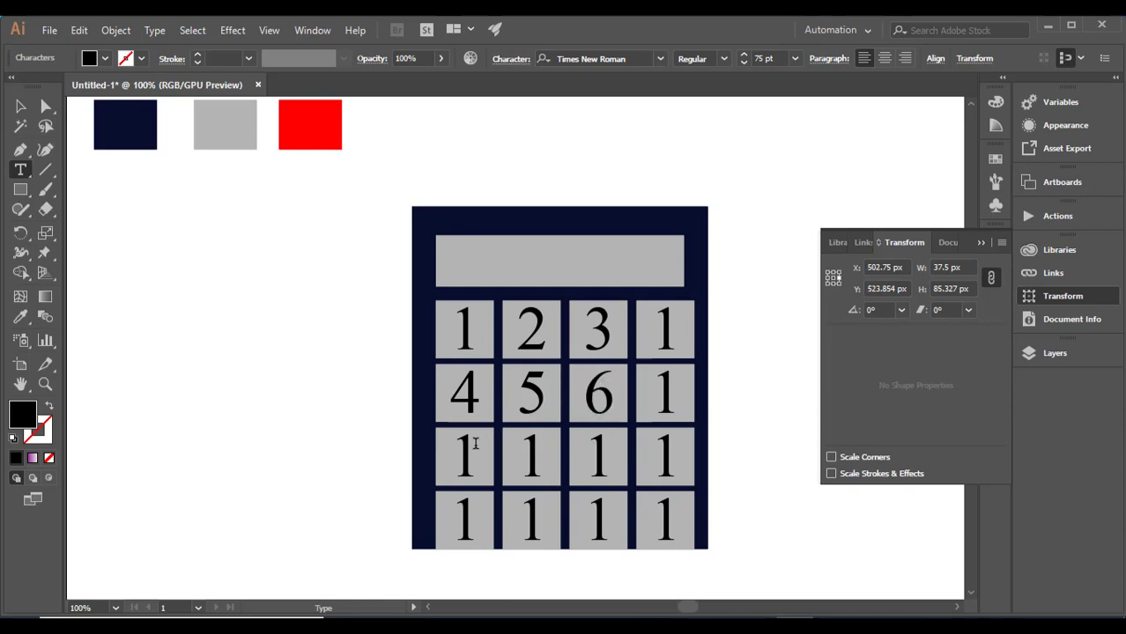
key(BackSpace)
text(7)
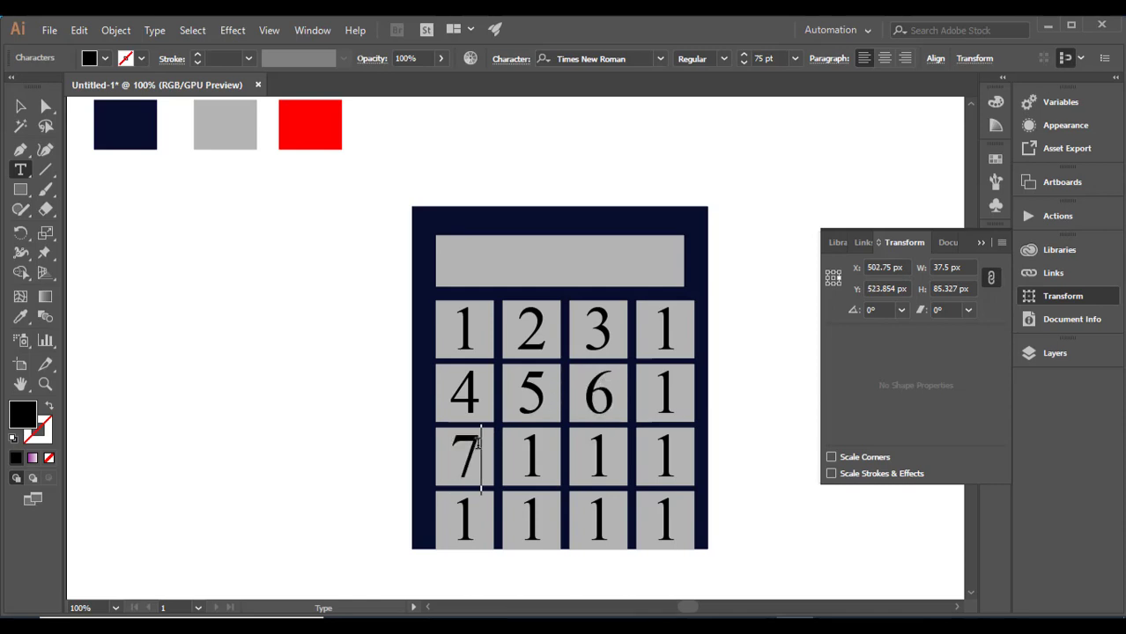
click(540, 446)
key(BackSpace)
text(8)
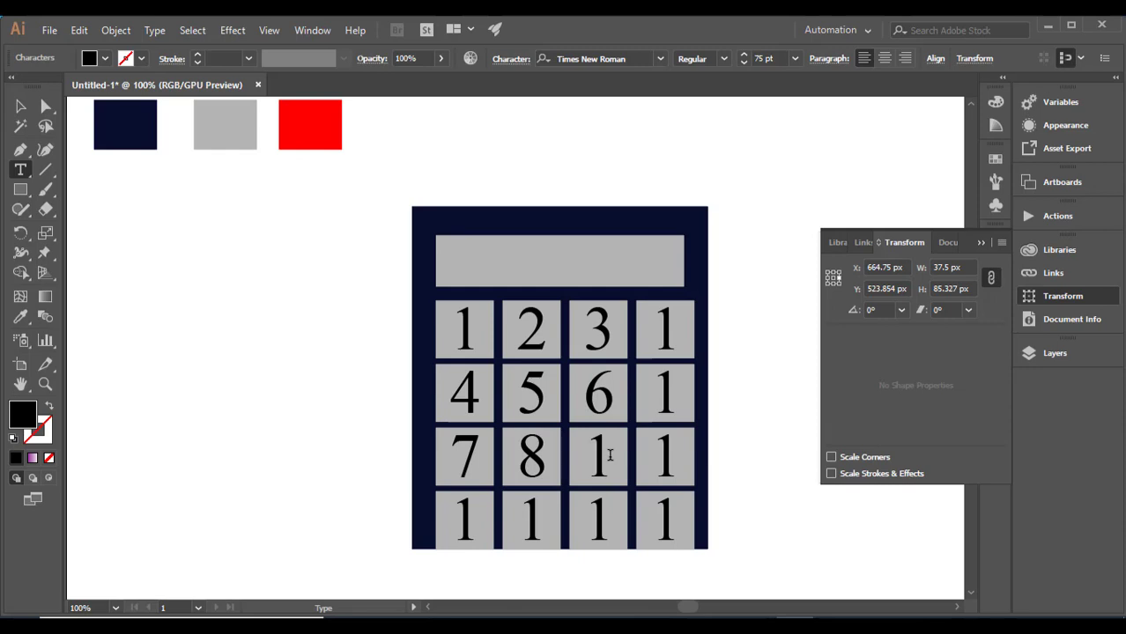
key(BackSpace)
text(9)
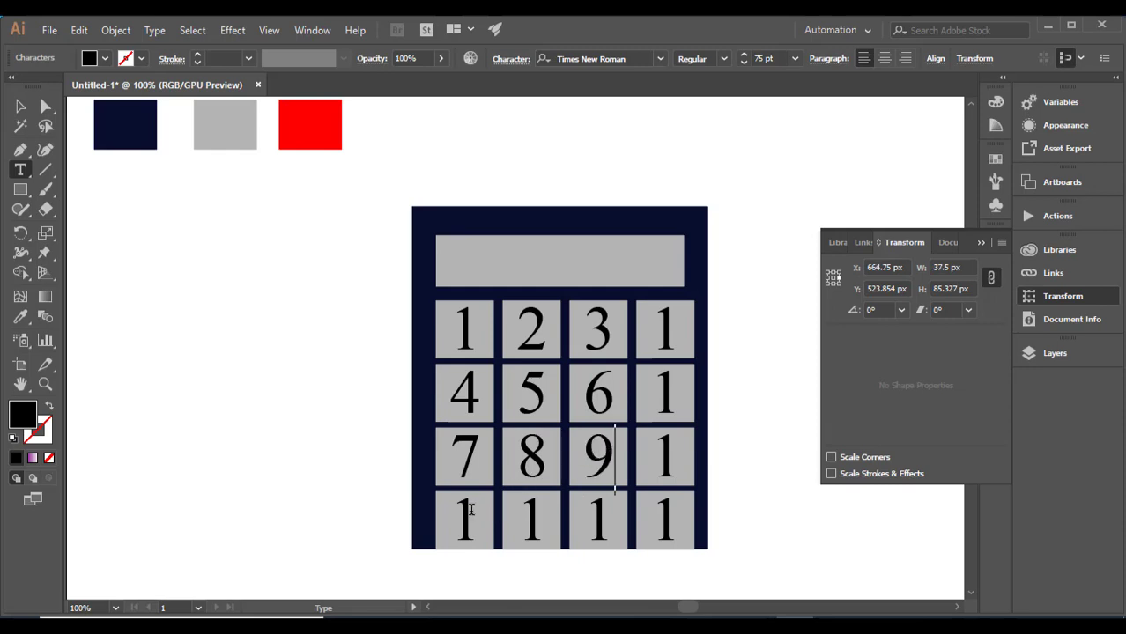
- Relabel the four keys of the bottom row as 0, /, * and =, in order from the first column
key(BackSpace)
text(0)
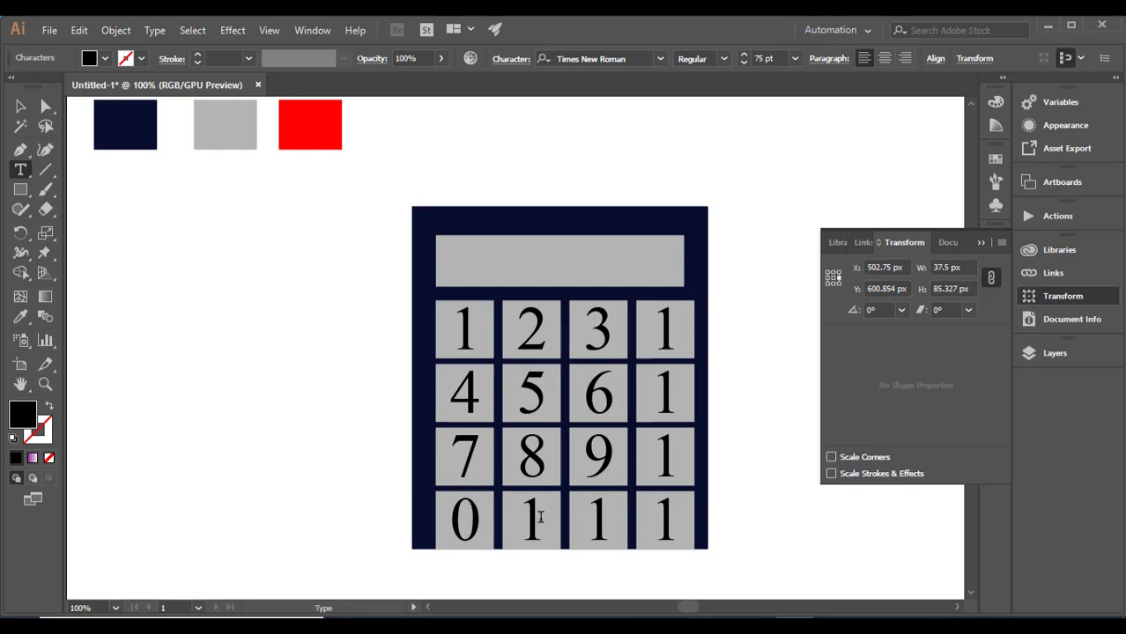
key(BackSpace)
text(/)
click(608, 517)
key(BackSpace)
text(*)
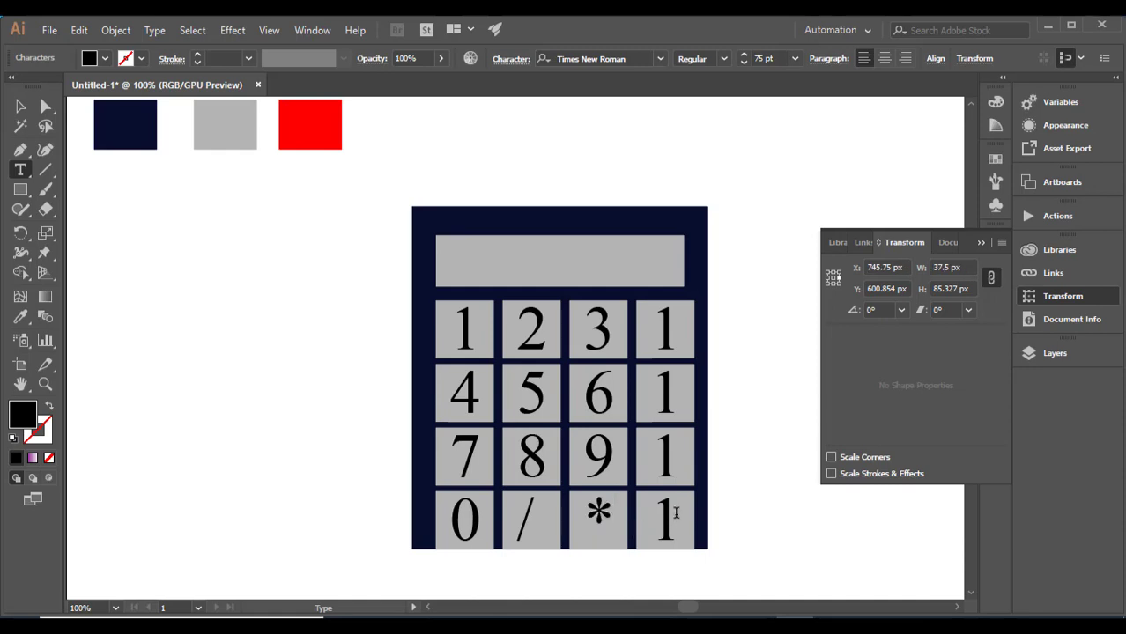
click(676, 514)
key(BackSpace)
text(=)
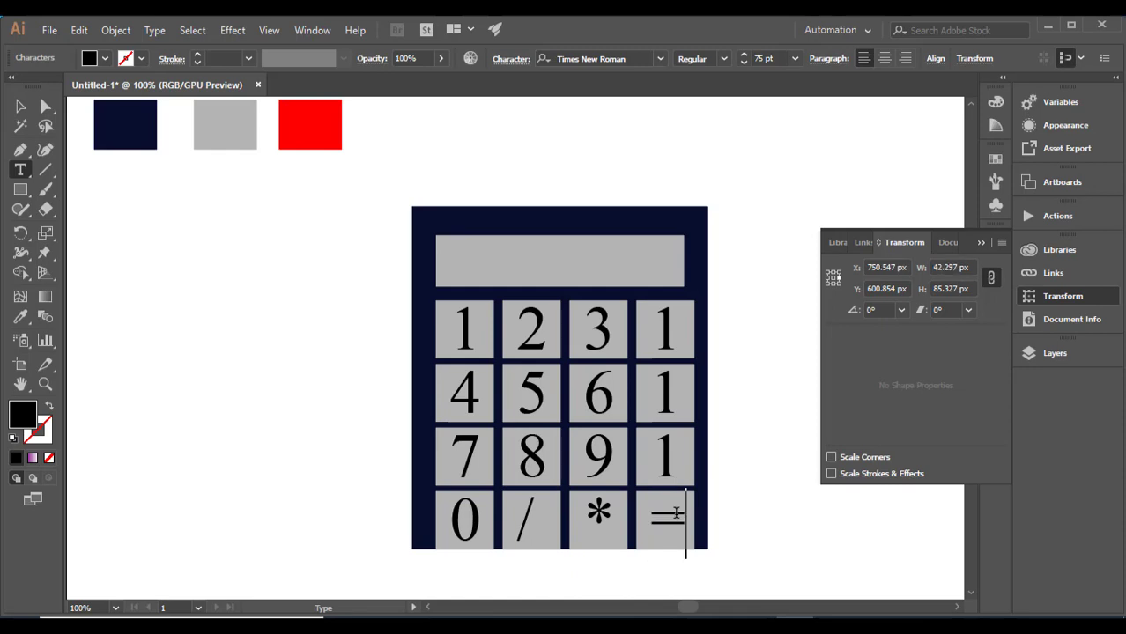
- Relabel the remaining fourth-column keys with % in the third row, - in the second row and + in the top row
click(672, 456)
key(BackSpace)
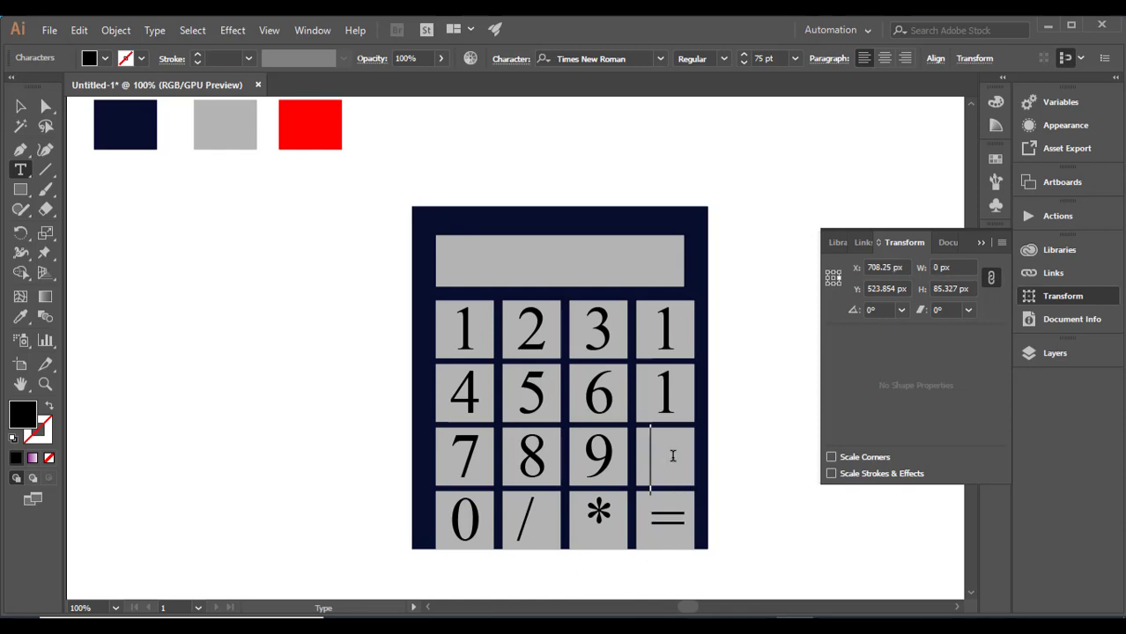
text(%)
click(675, 394)
text(-)
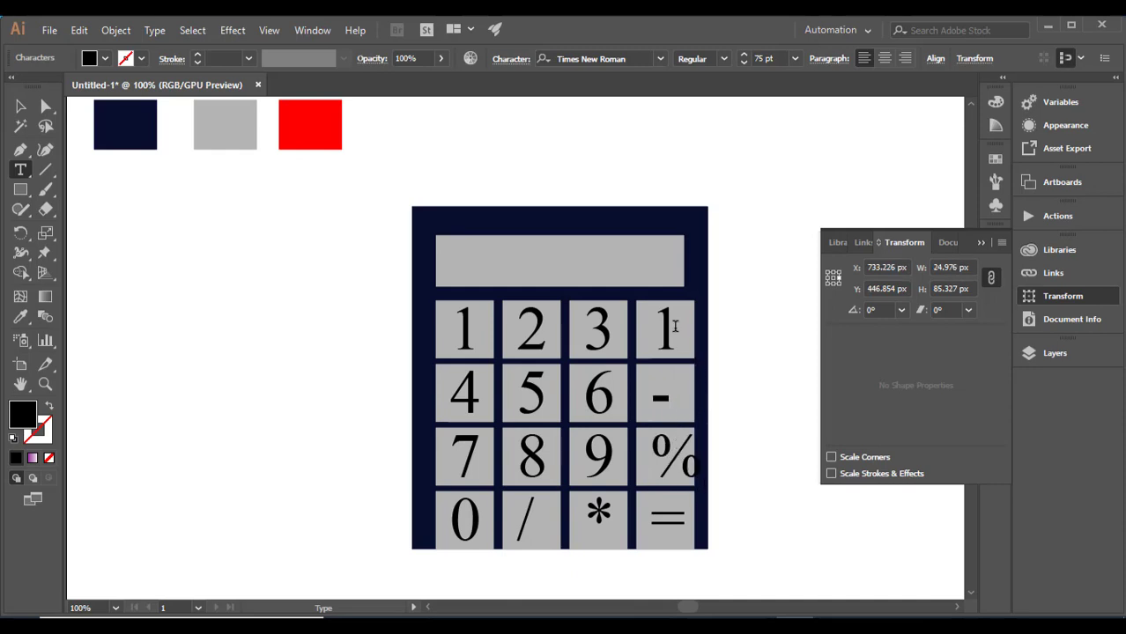
key(BackSpace)
text(+)
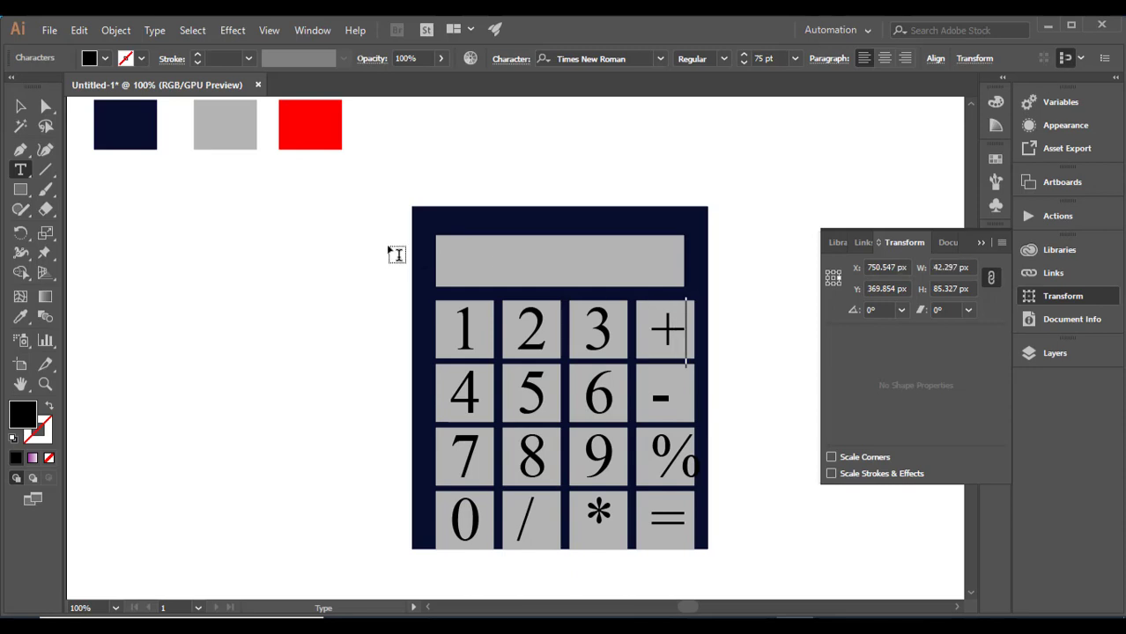
- Ungroup the minus key in the fourth column and stretch its minus sign horizontally to about 40 px wide
click(23, 109)
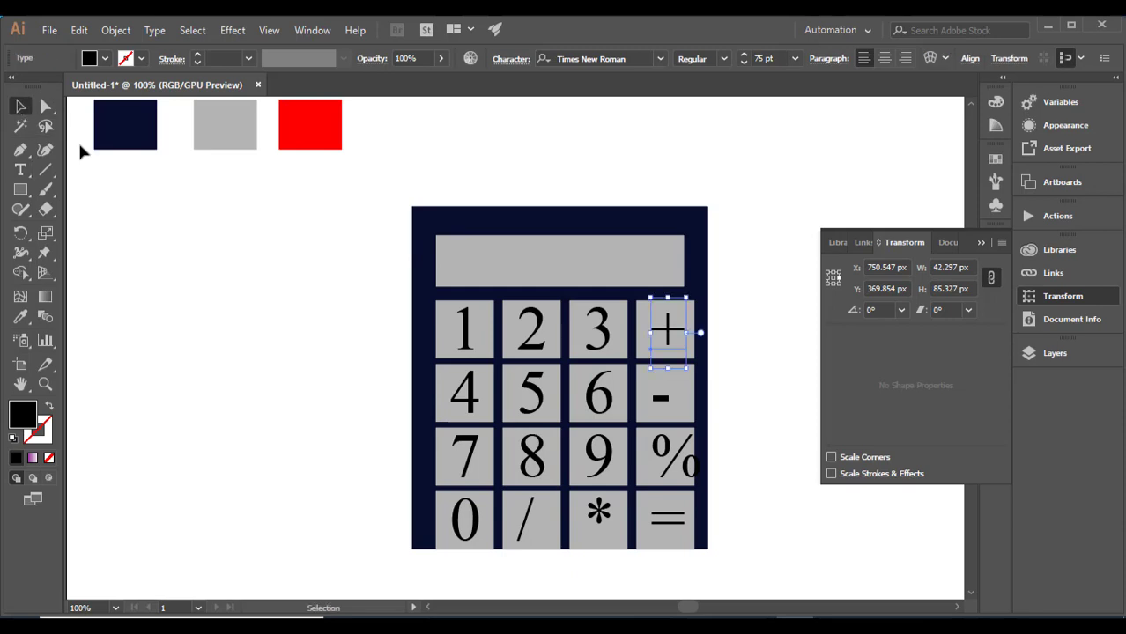
click(660, 393)
right_click(662, 414)
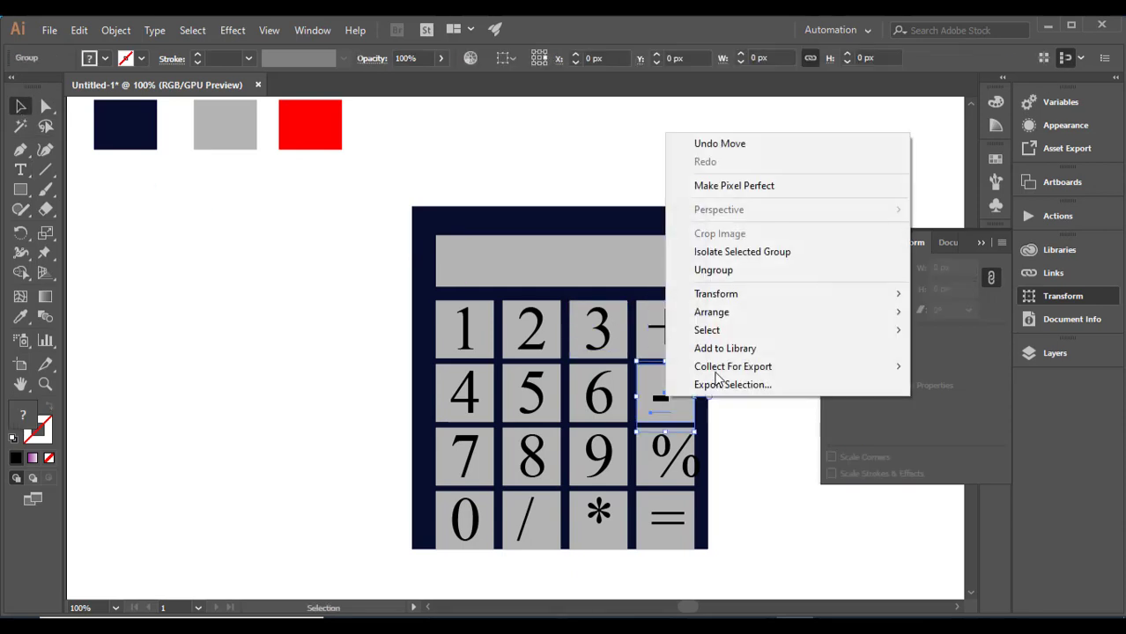
click(718, 270)
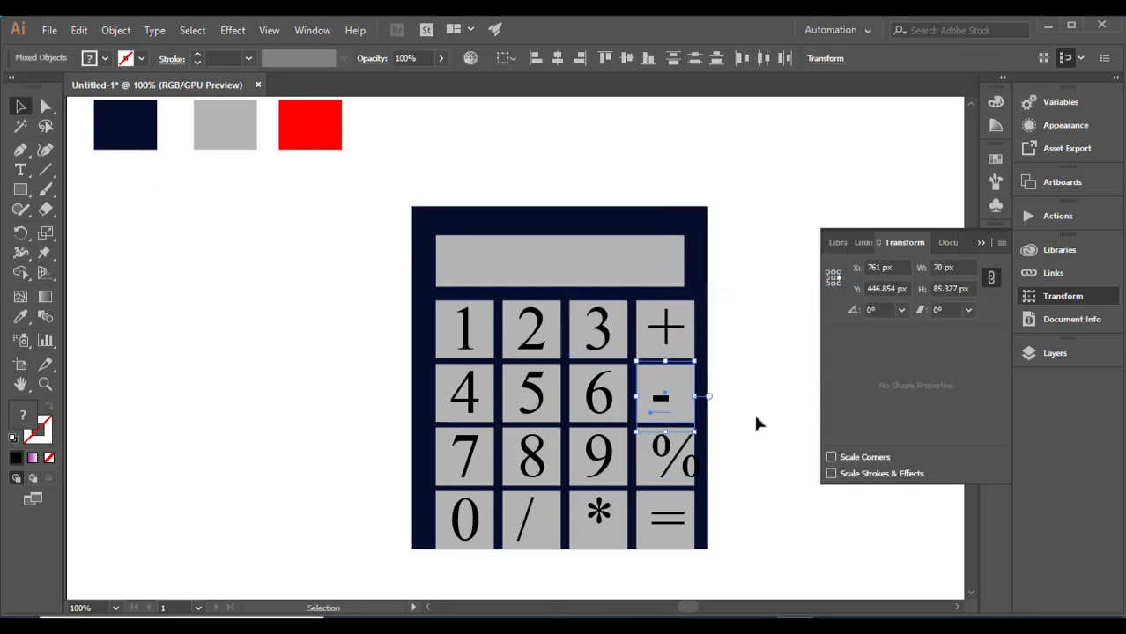
click(756, 424)
click(675, 400)
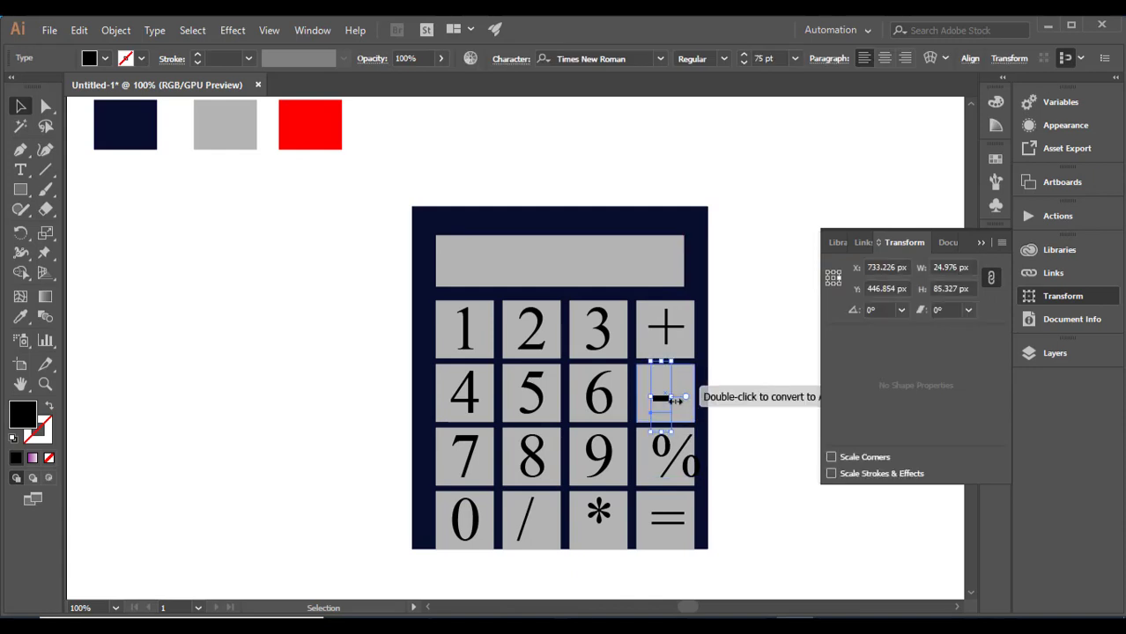
drag(675, 399, 693, 396)
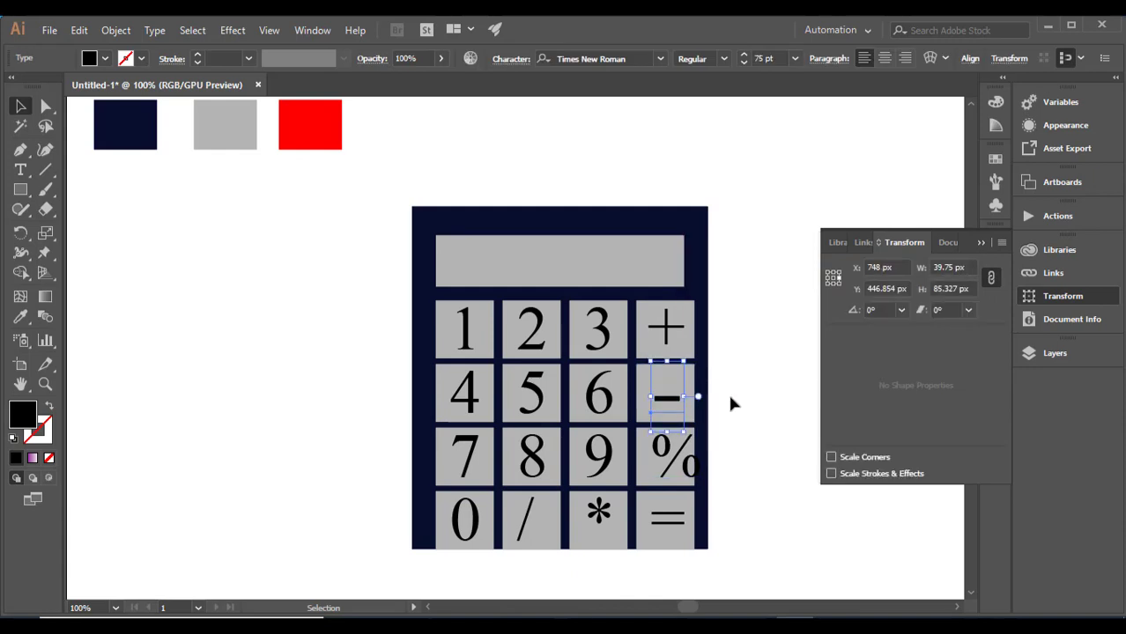
click(727, 391)
- Ungroup the percent key in the fourth column to separate the sign from its square
click(676, 459)
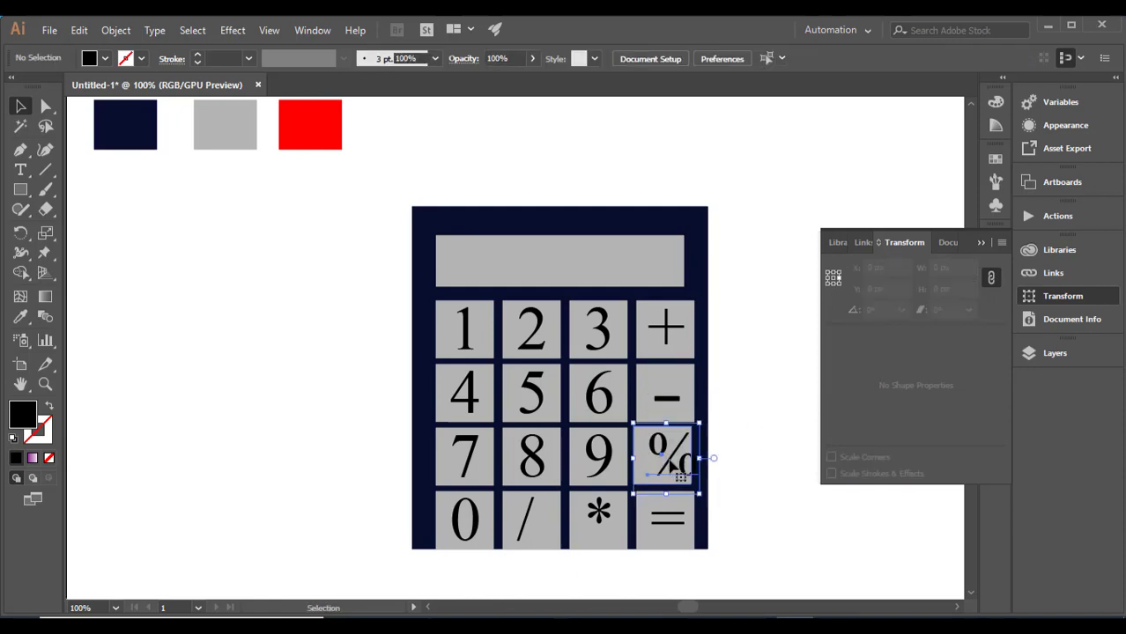
right_click(677, 459)
click(742, 321)
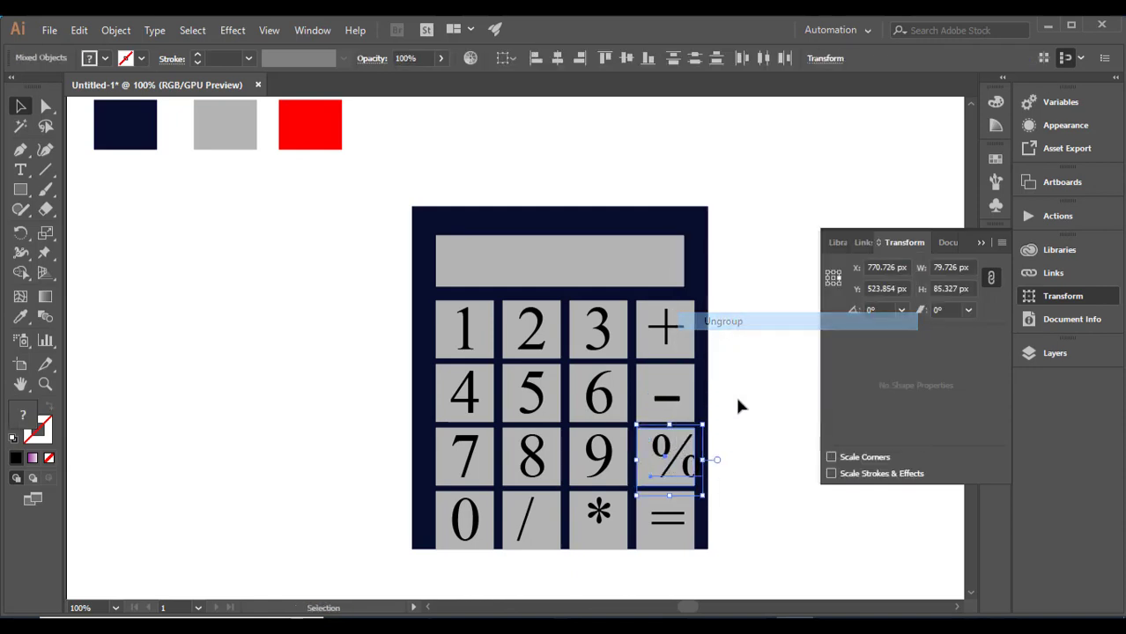
- Move the percent sign left so it sits centred on its grey key square
click(734, 393)
drag(682, 456, 680, 460)
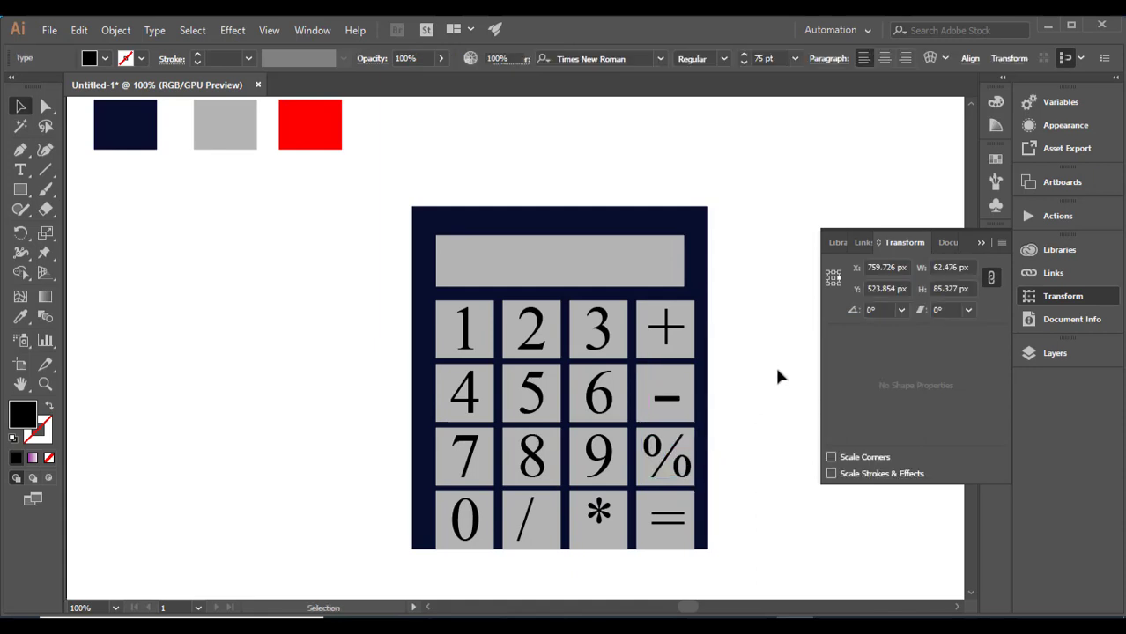
click(778, 371)
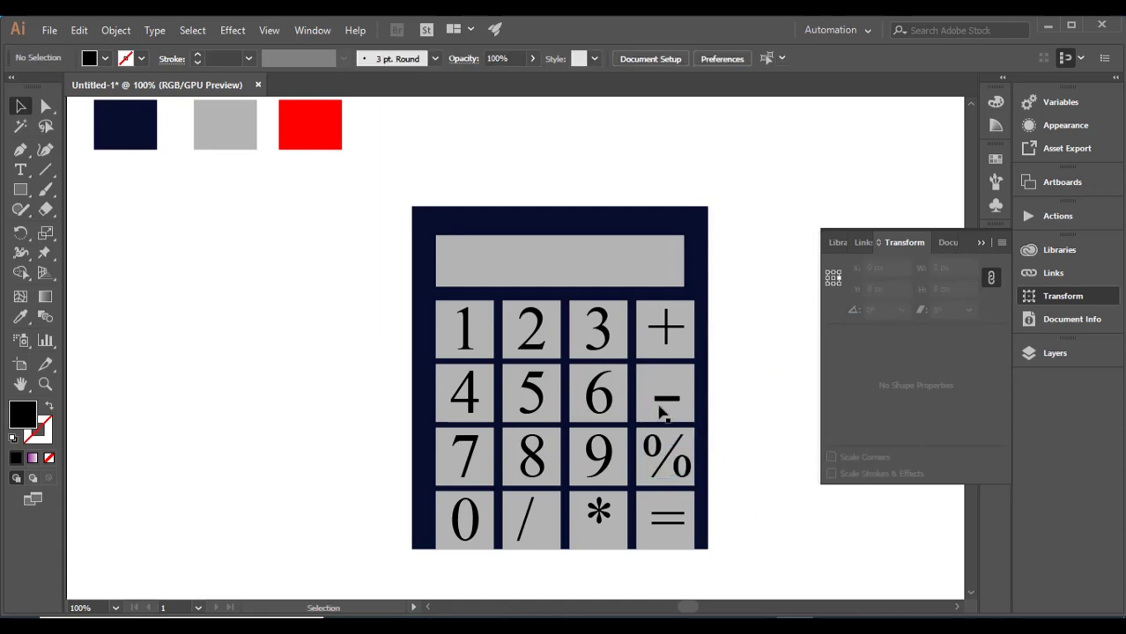
- Stretch the navy body and the grey display together downward to a height of 444 px, leaving a margin below the bottom keys
click(542, 321)
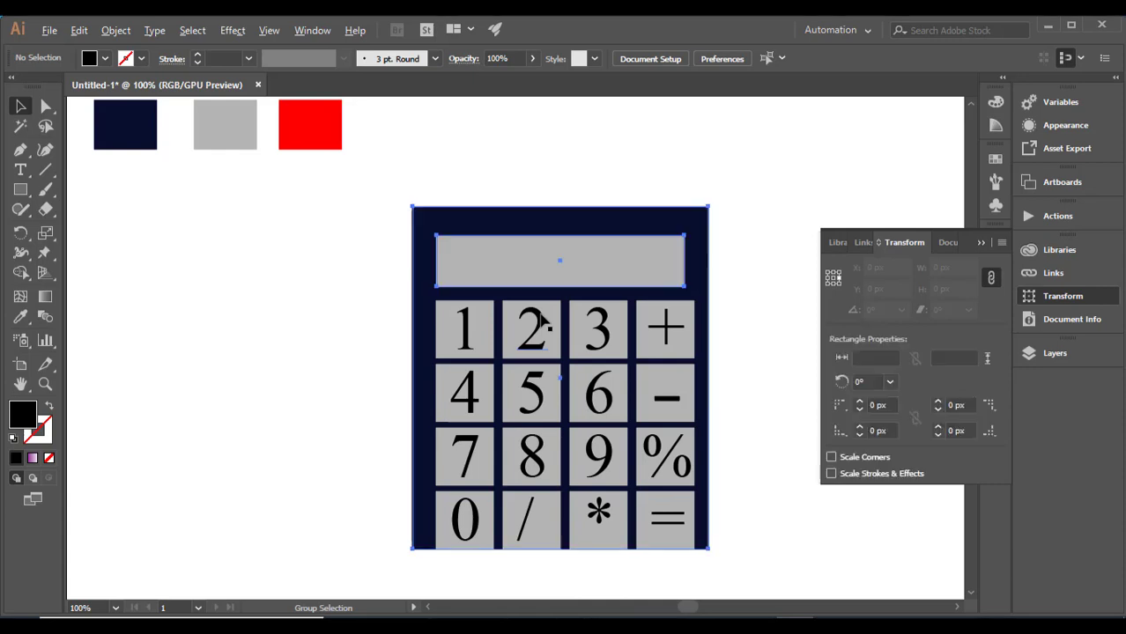
scroll(573, 462, down, 1)
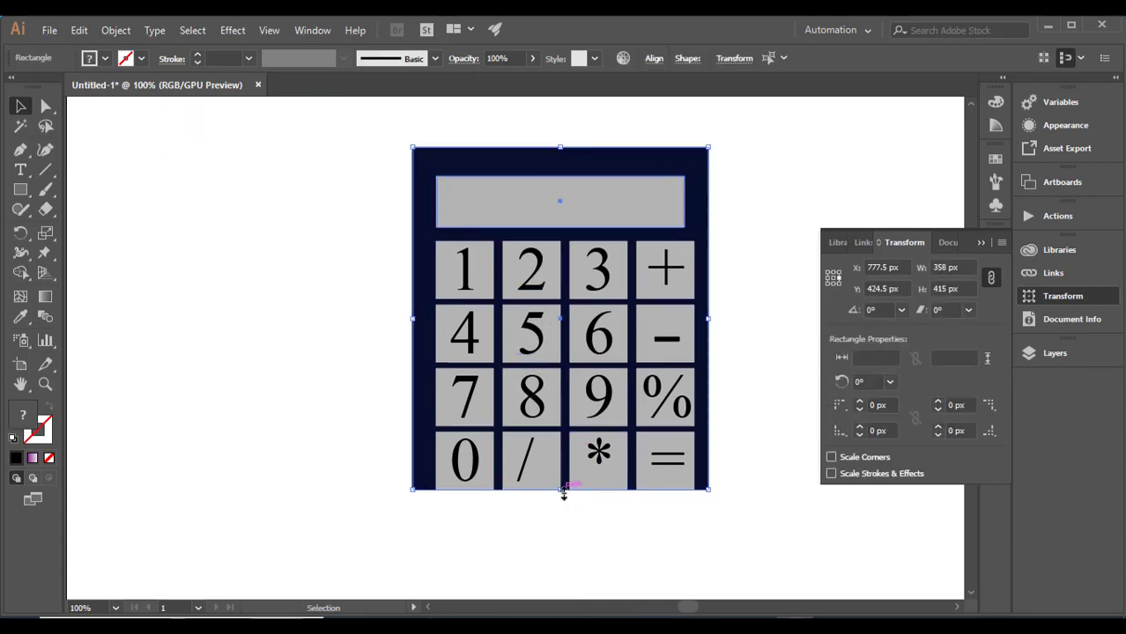
drag(564, 493, 566, 513)
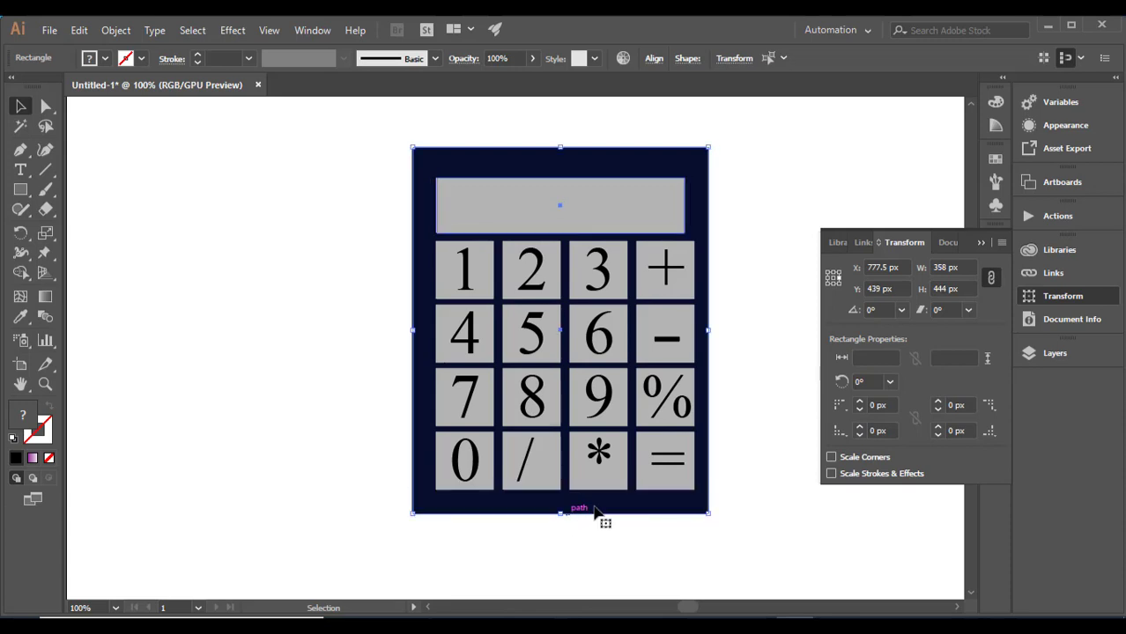
click(764, 299)
- Ungroup the equals key in the bottom row to separate the sign from its square
click(677, 469)
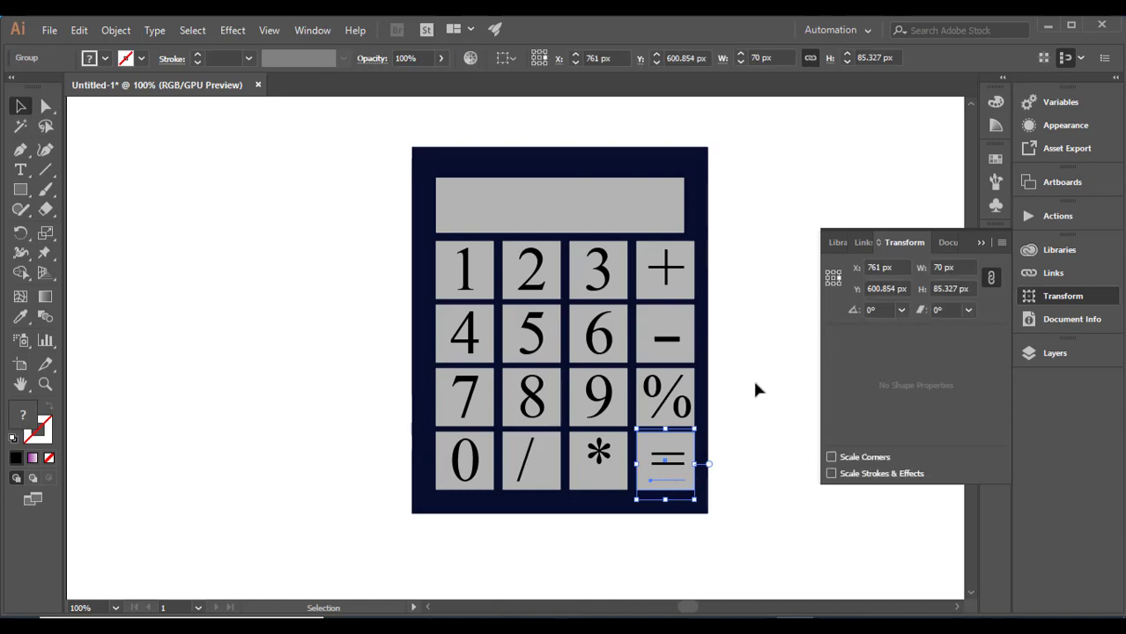
right_click(683, 467)
click(722, 328)
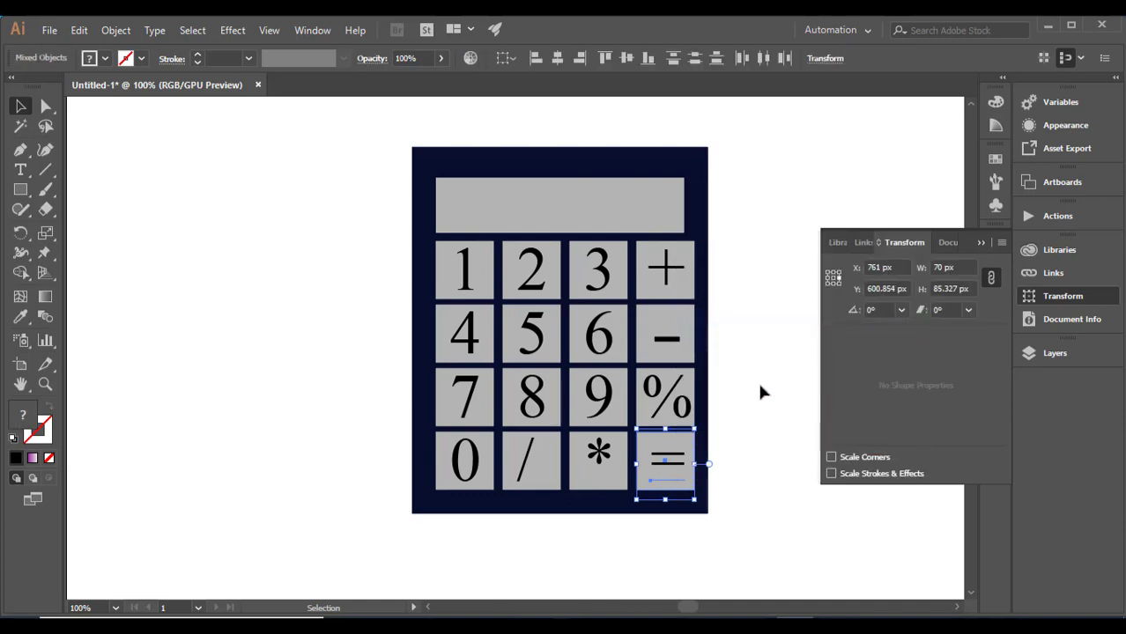
click(756, 380)
- Fill the equals key's square with the red sampled from the colour swatch above the calculator
click(658, 482)
click(644, 479)
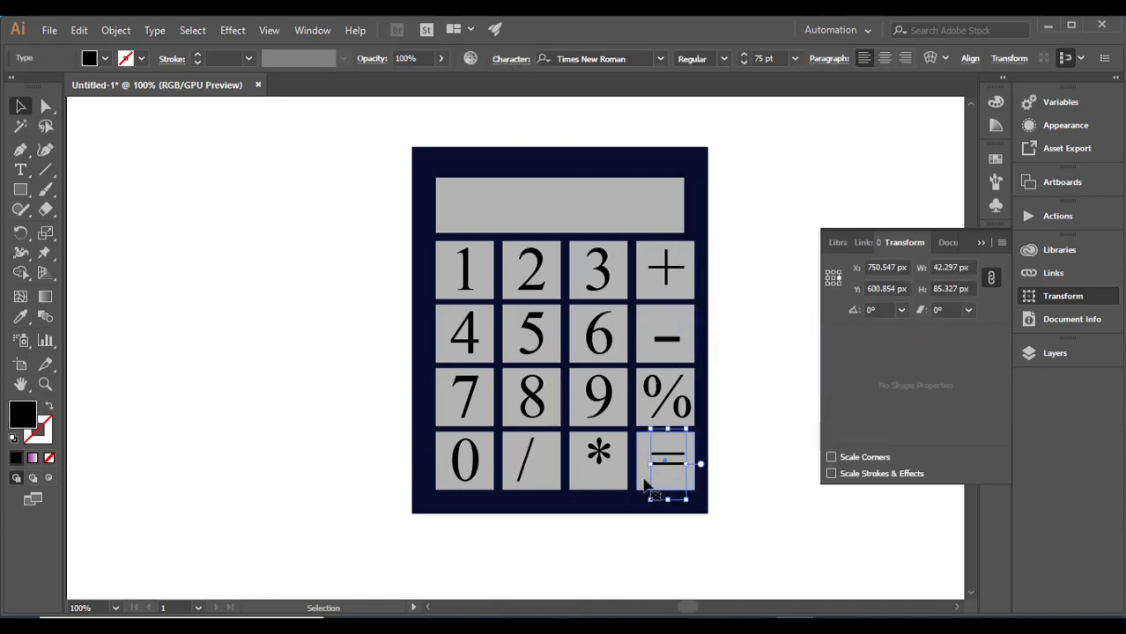
click(23, 320)
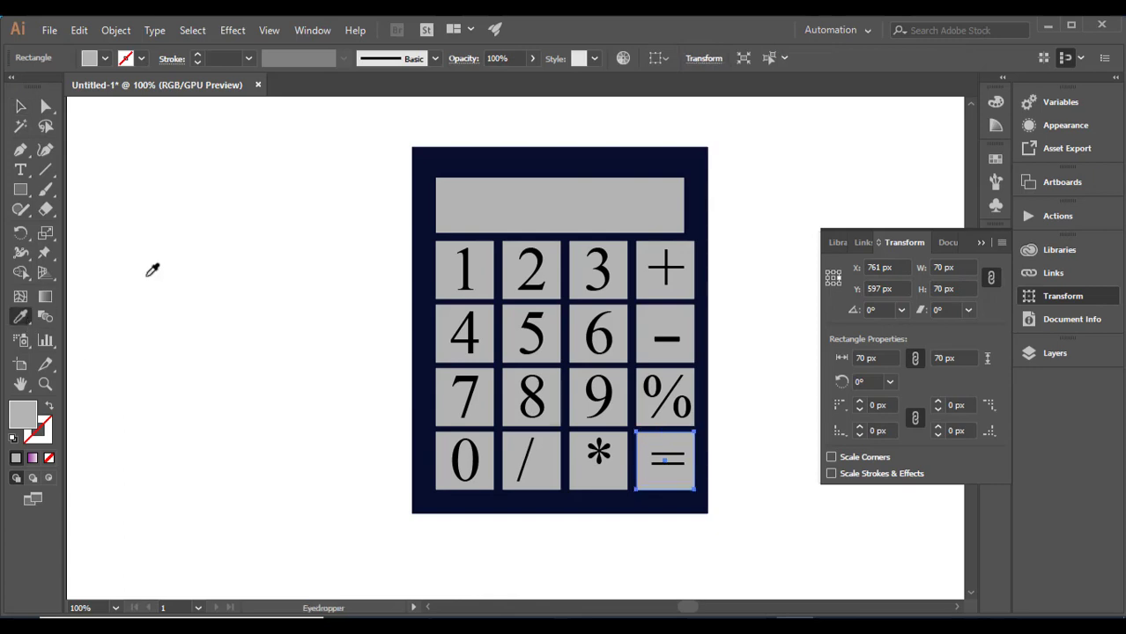
scroll(189, 389, up, 5)
scroll(331, 276, left, 1)
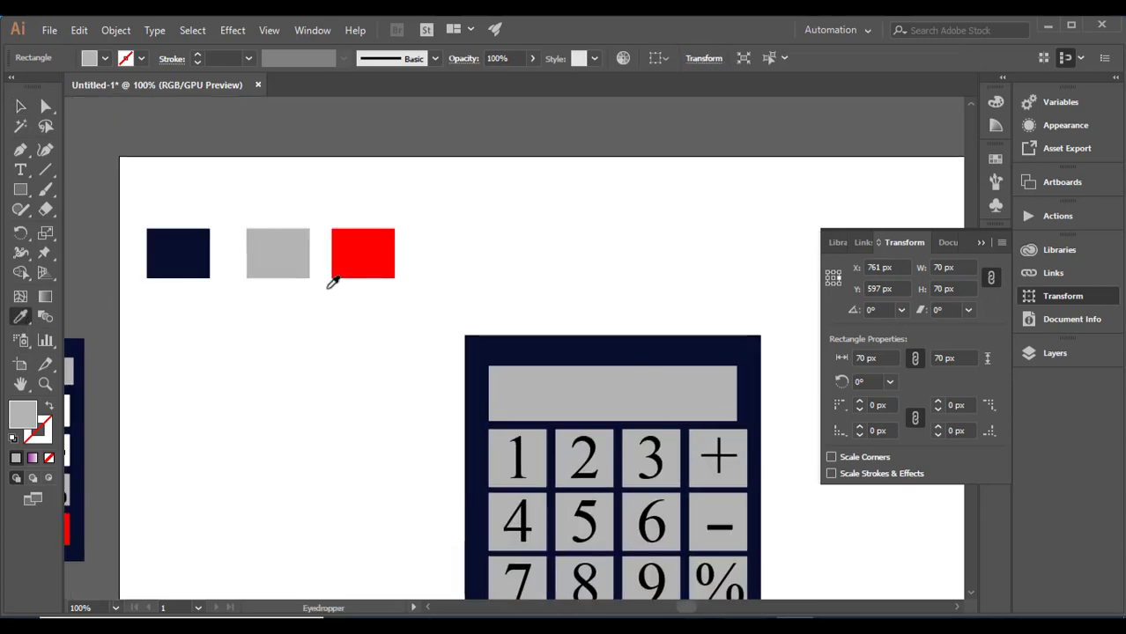
click(361, 251)
scroll(430, 264, down, 4)
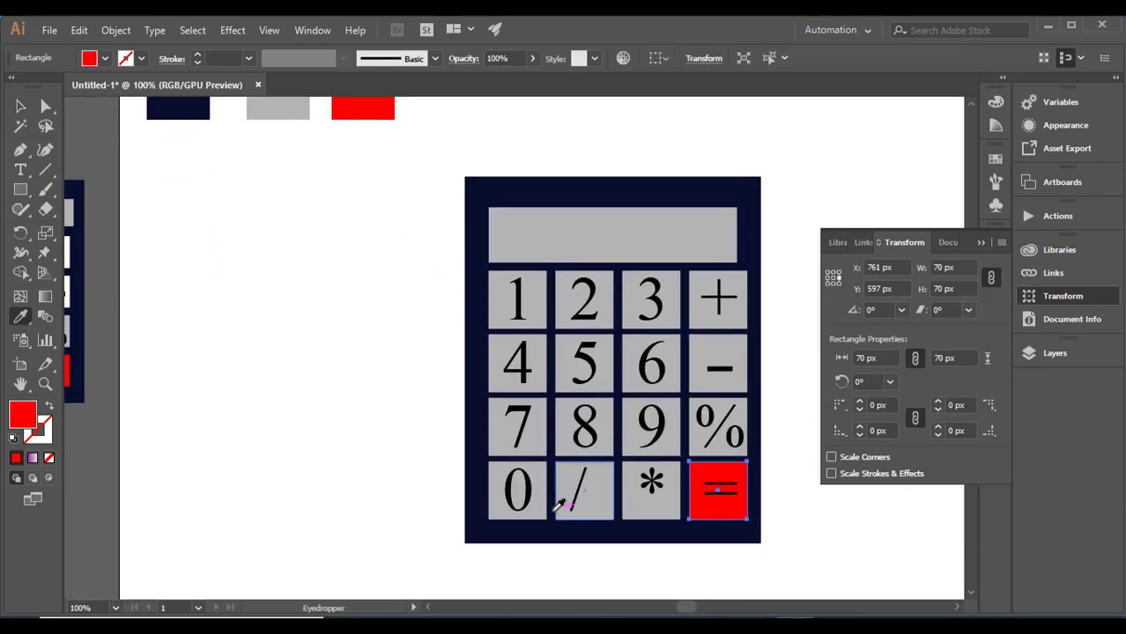
- Fill the 0 key's square with white sampled from the blank artboard
key(space)
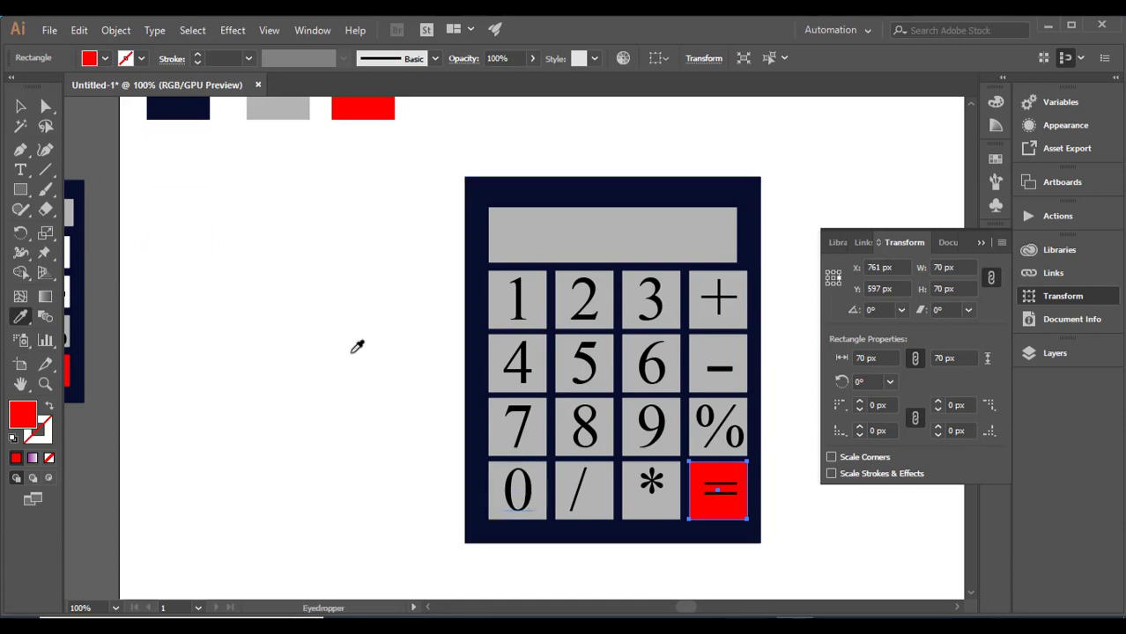
ctrl+click(492, 481)
click(274, 386)
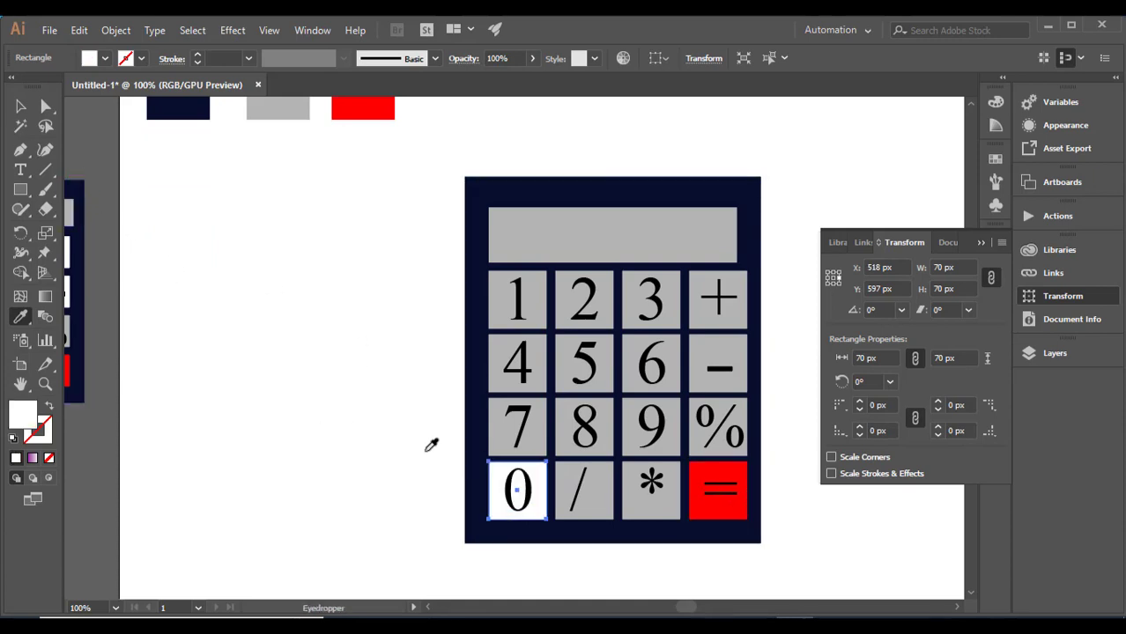
- Fill the squares of the minus and plus keys with white sampled from the blank artboard
key(v)
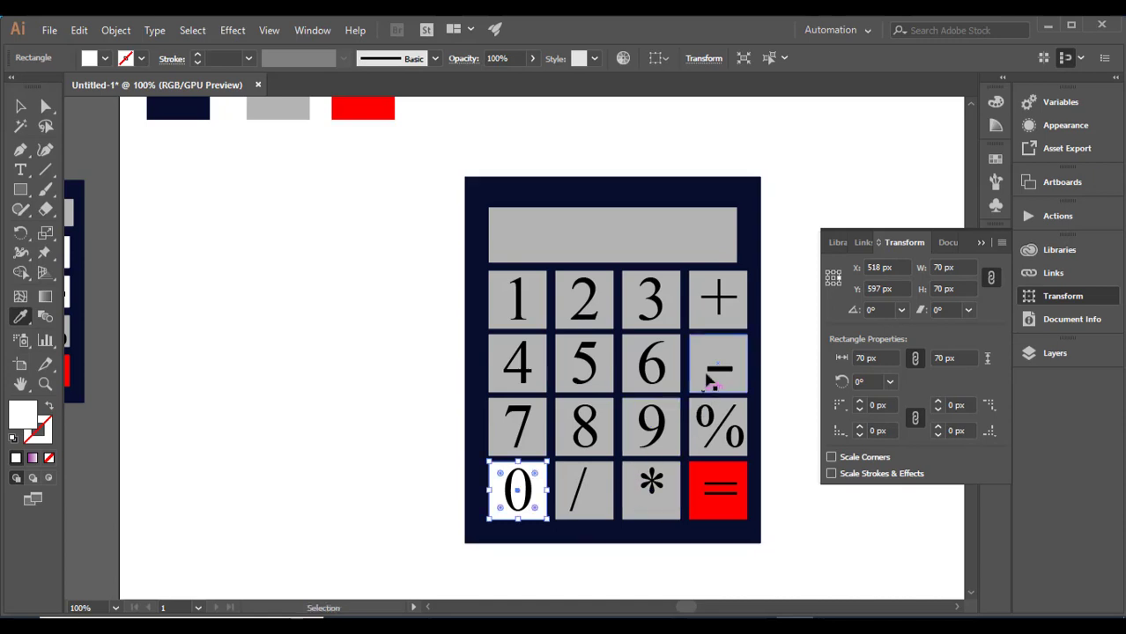
right_click(706, 365)
click(695, 378)
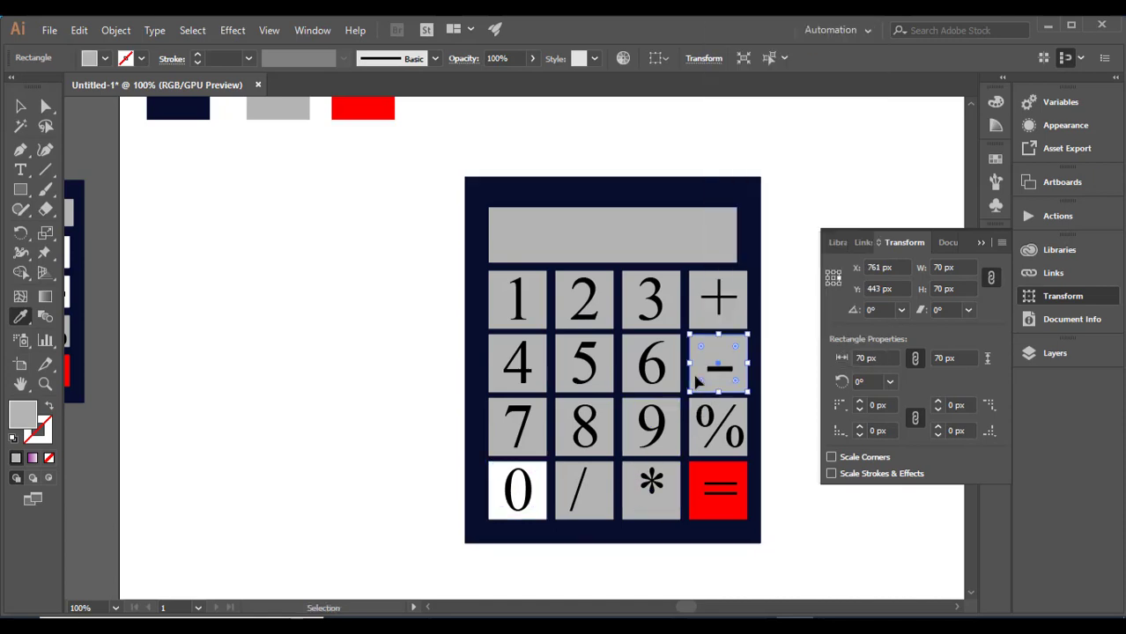
click(797, 363)
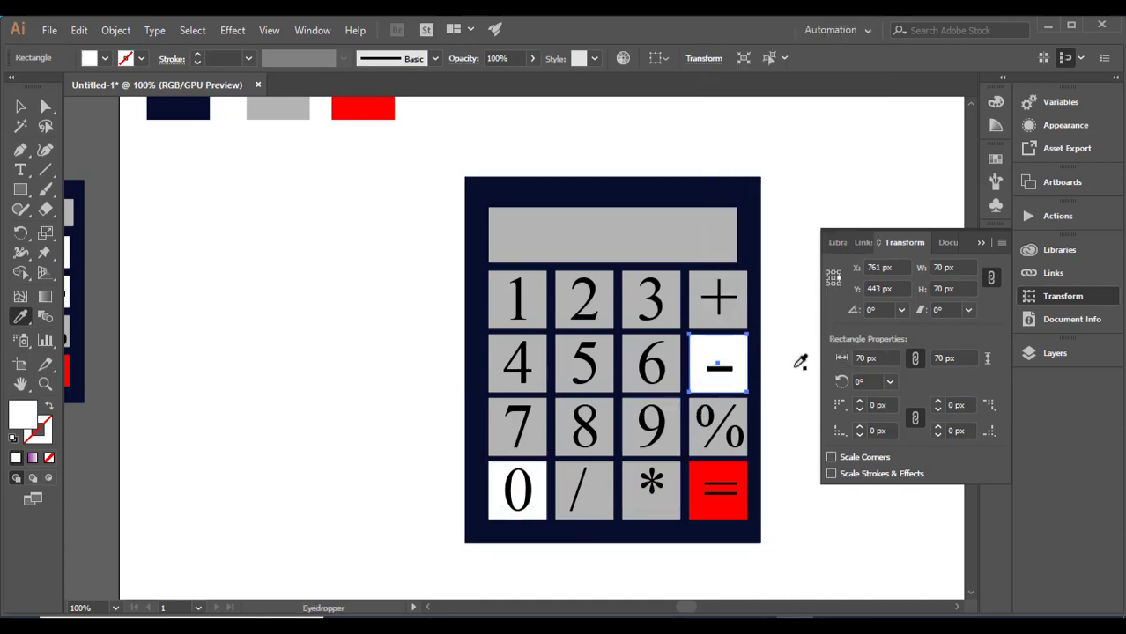
click(715, 322)
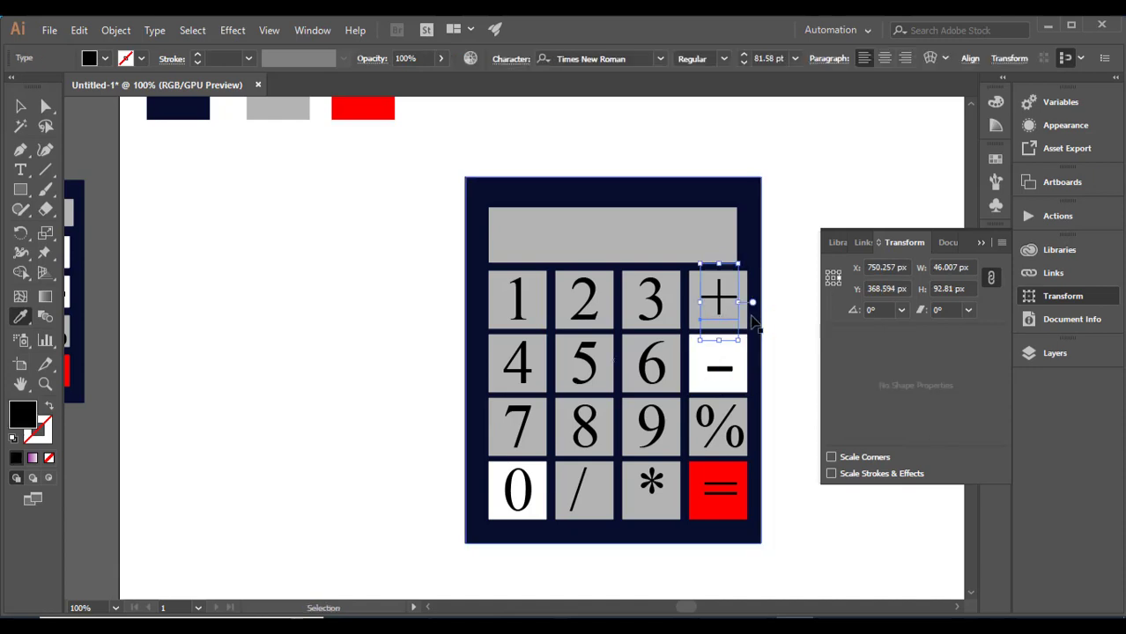
ctrl+click(746, 318)
click(791, 312)
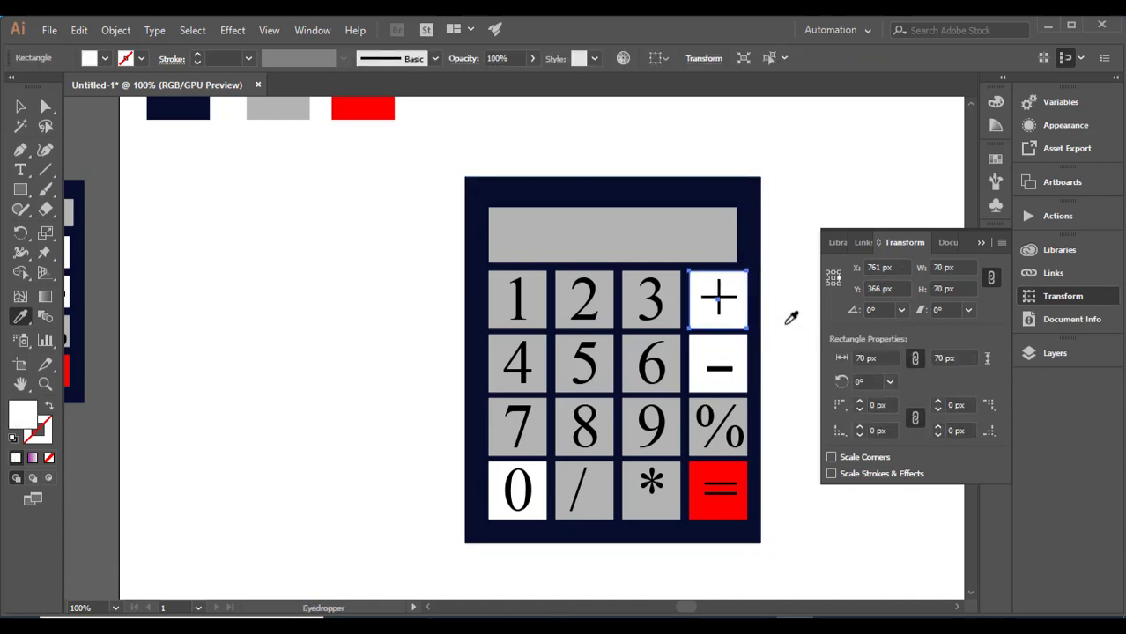
- Select the body, display and all keys of the calculator and group them into one object
click(981, 243)
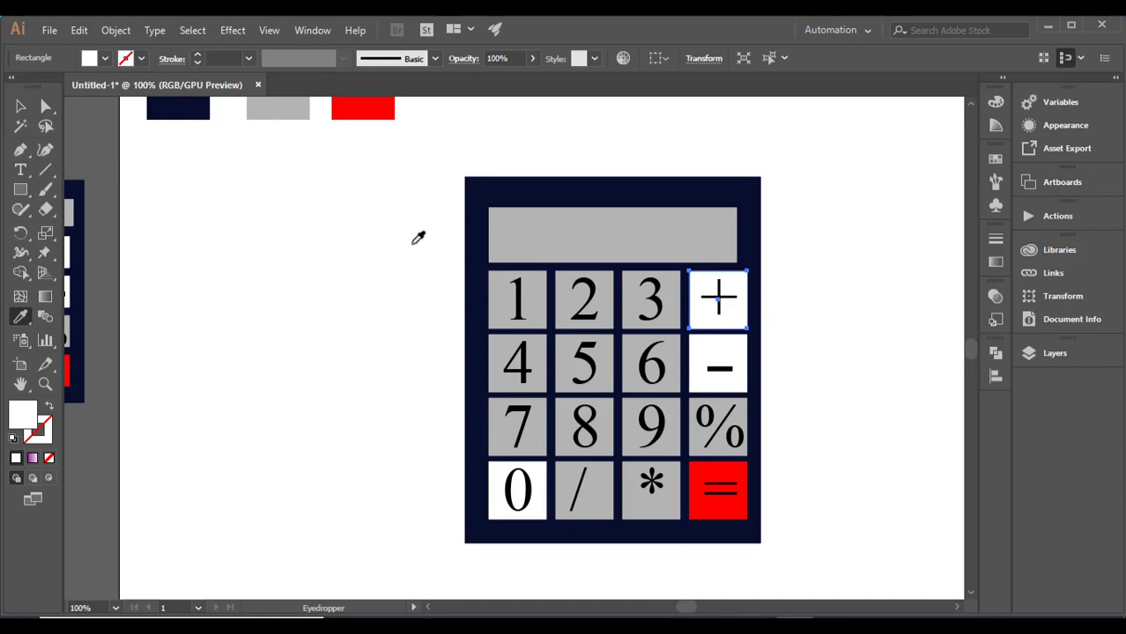
click(20, 106)
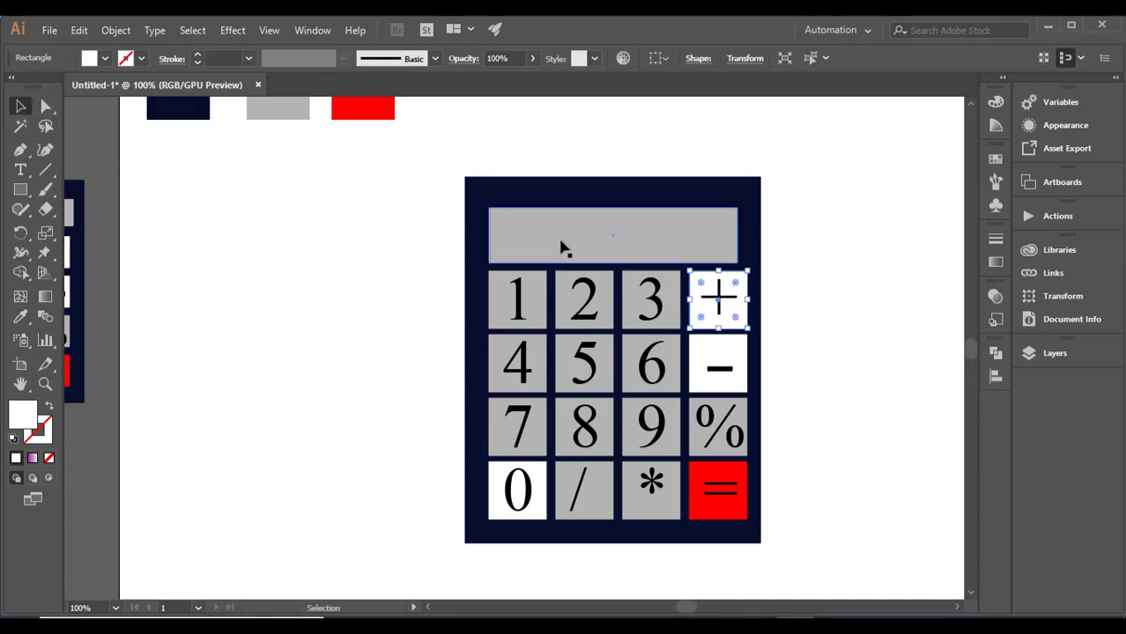
drag(426, 232, 772, 487)
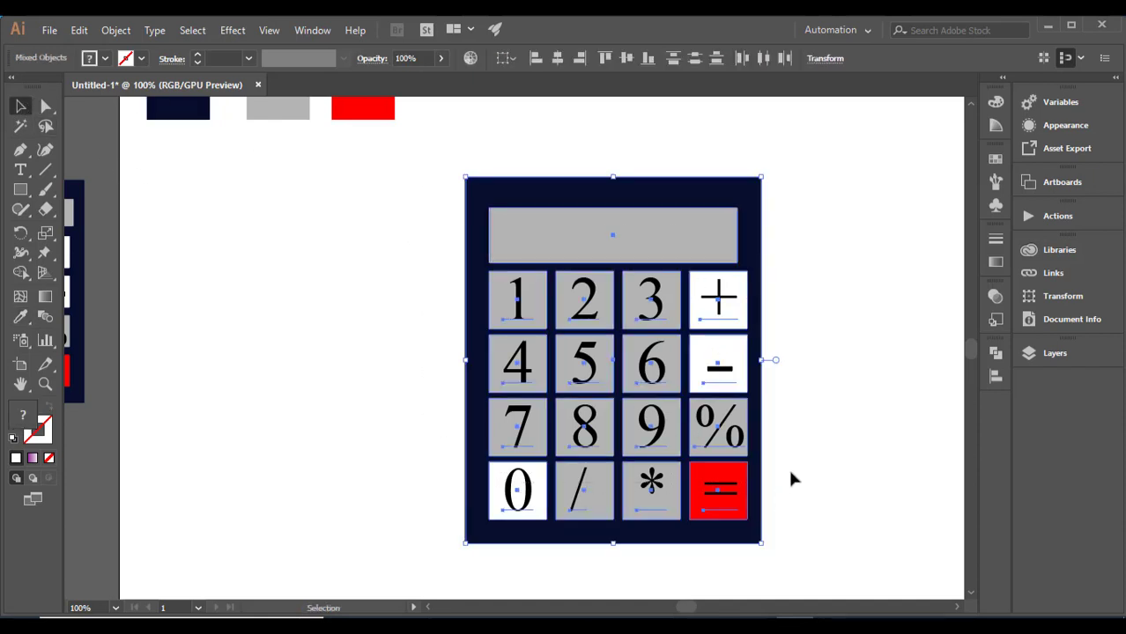
right_click(703, 217)
click(748, 317)
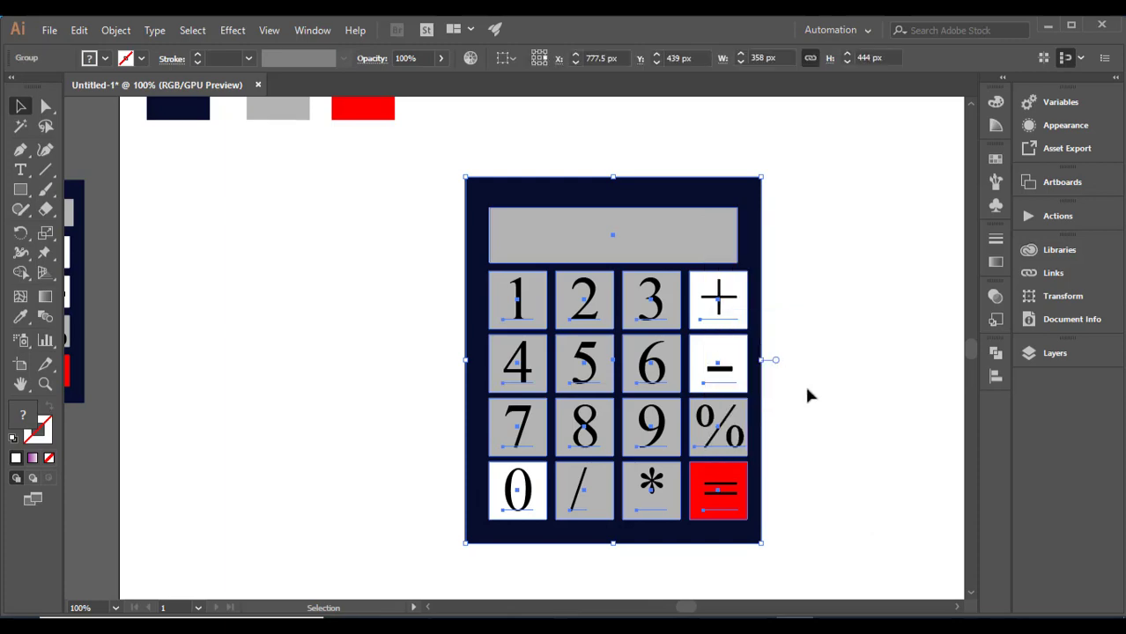
- Enlarge the grouped calculator slightly in proportion and move it a little higher on the artboard
click(804, 383)
click(755, 527)
drag(761, 545, 783, 571)
drag(683, 510, 667, 463)
click(860, 425)
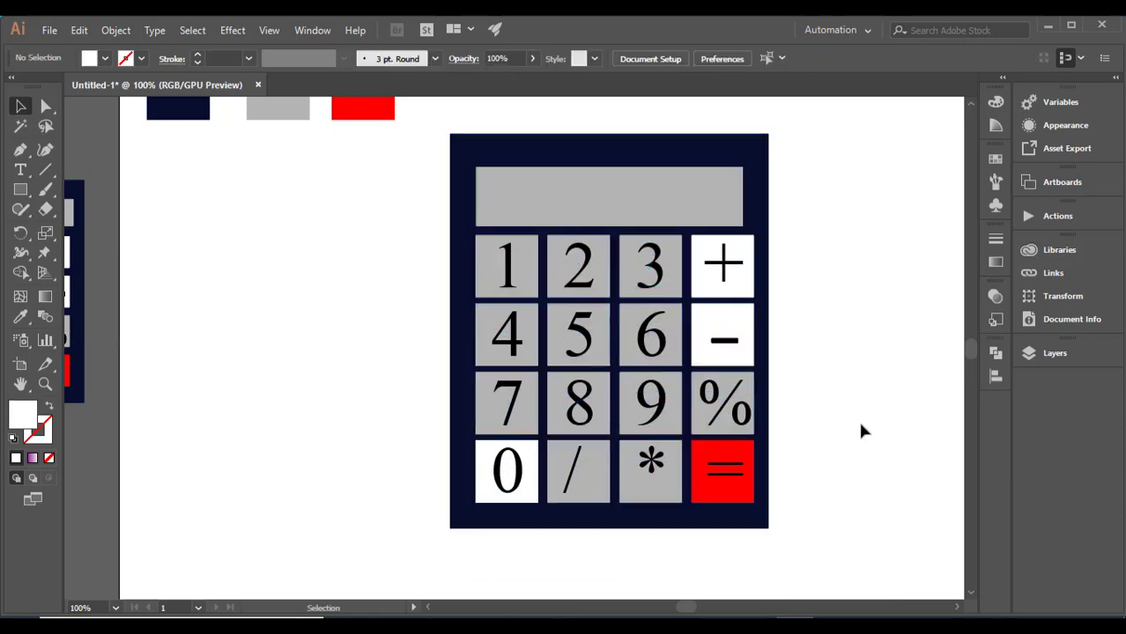